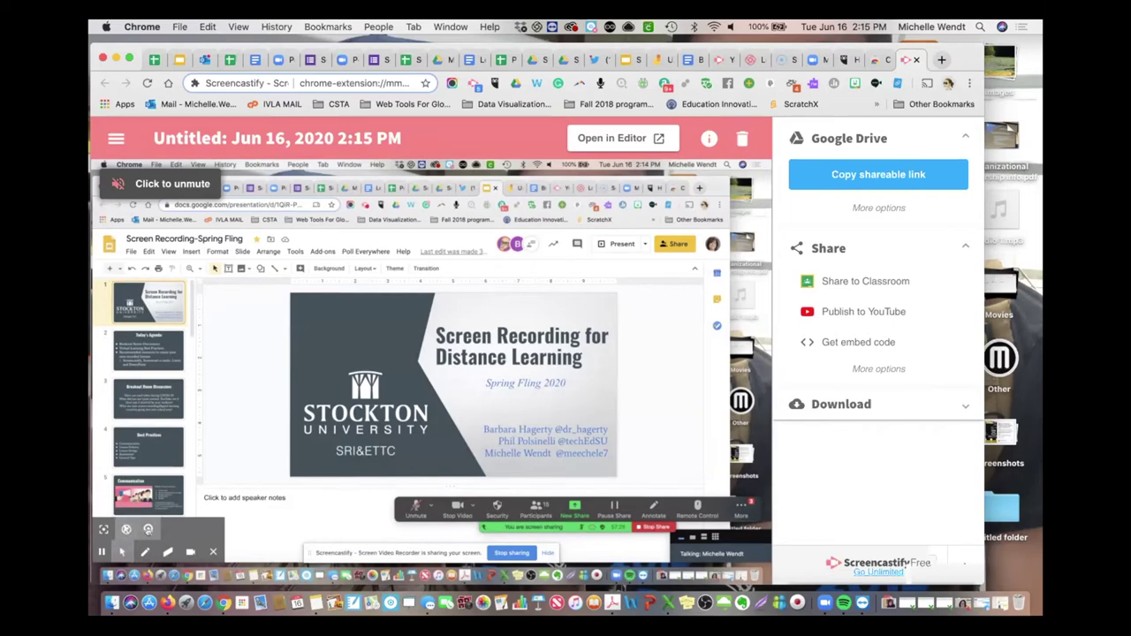
Unmute the recording's preview and pause its playback.
{"action": "mouse_move", "coordinate": [720, 527]}
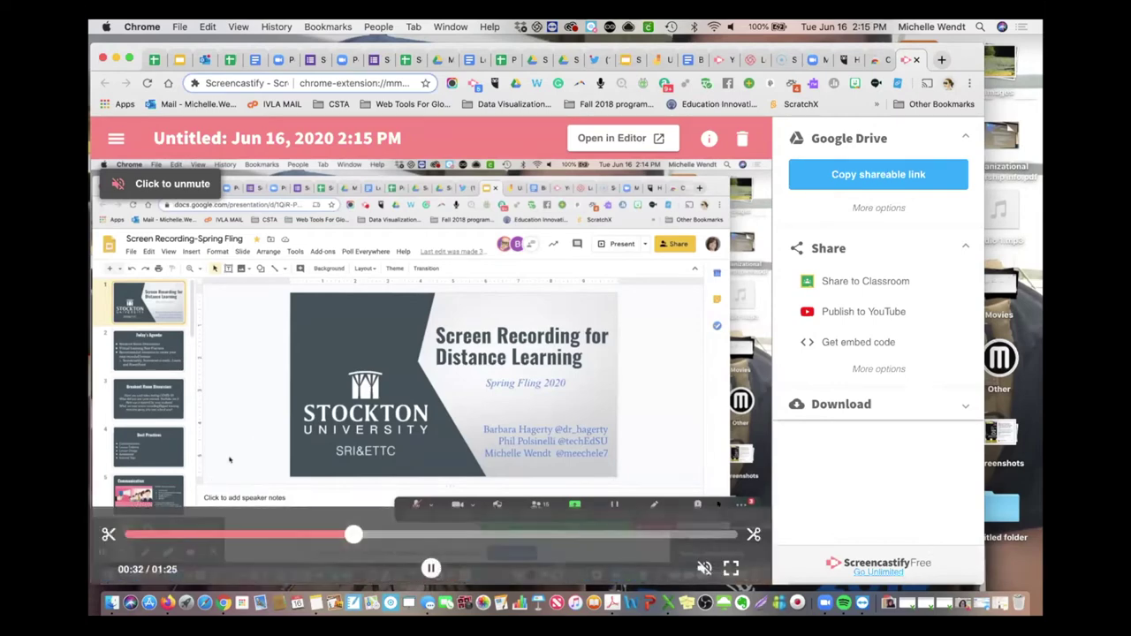
{"action": "left_click", "coordinate": [168, 184]}
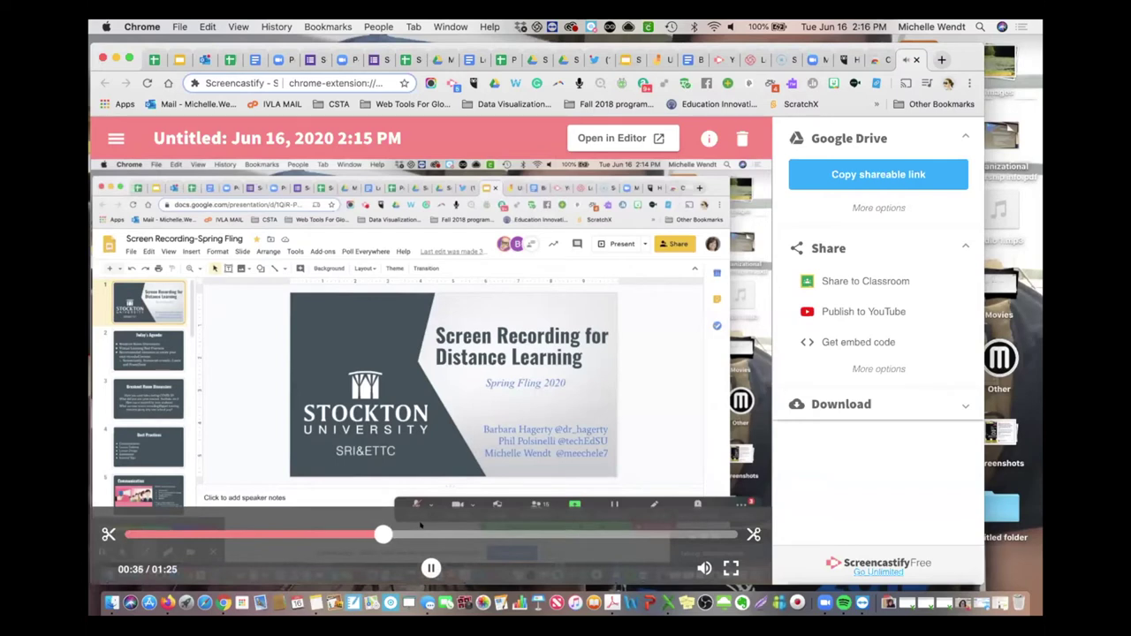
{"action": "left_click", "coordinate": [428, 566]}
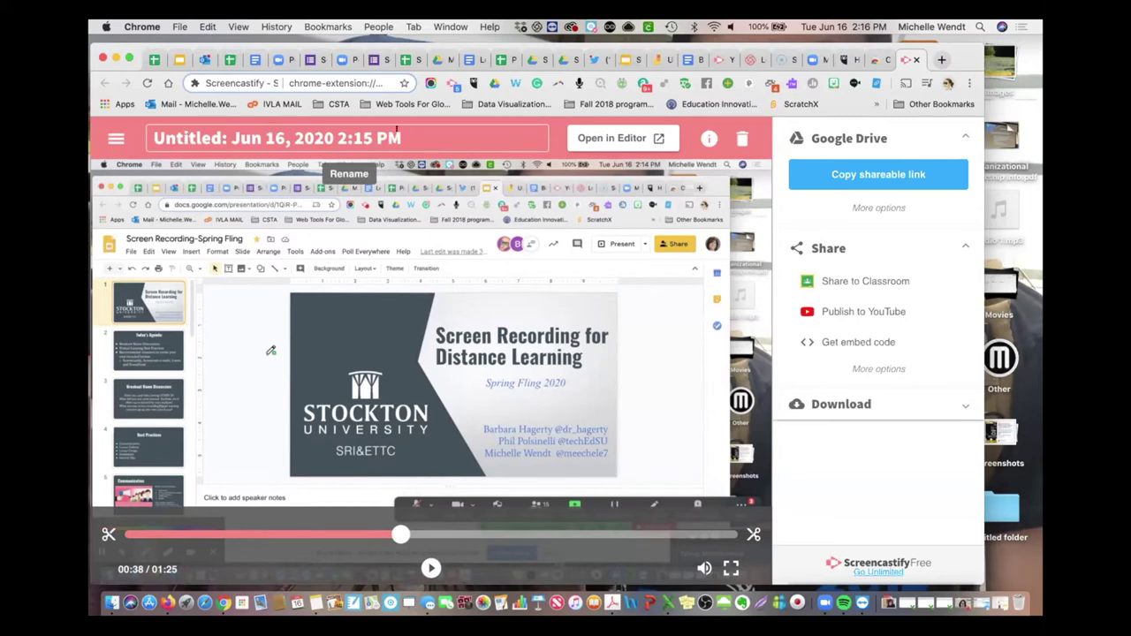
Rename the recording as "Demo screencastify".
{"action": "left_click_drag", "start_coordinate": [406, 133], "coordinate": [152, 137]}
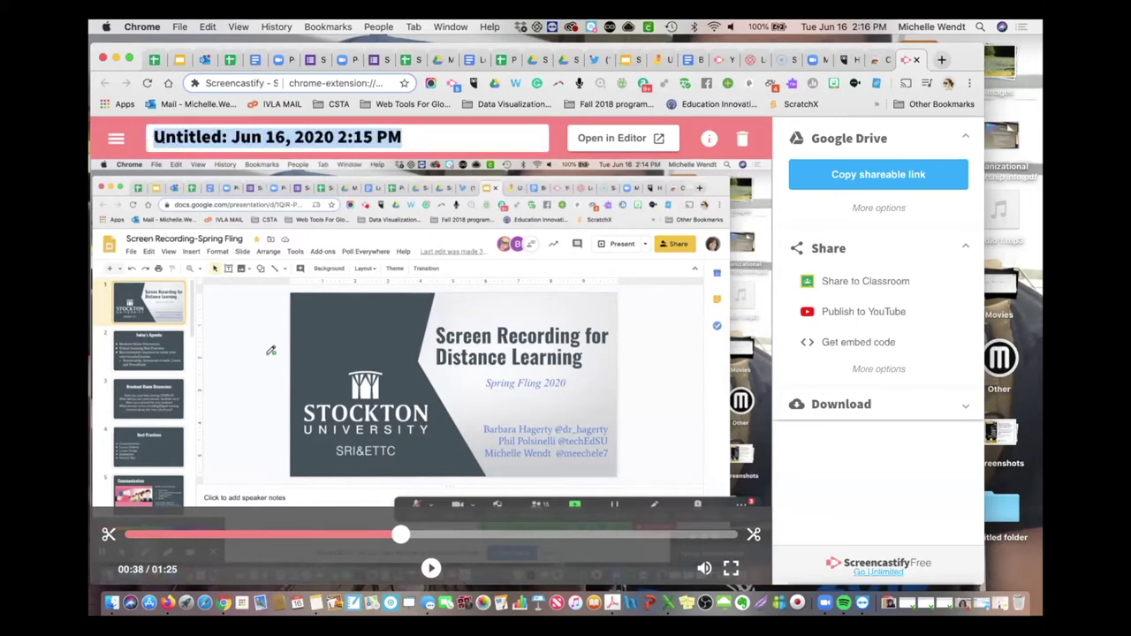
{"action": "type", "text": "Demo sc"}
{"action": "type", "text": "ran"}
{"action": "key", "text": "BackSpace"}
{"action": "key", "text": "BackSpace"}
{"action": "type", "text": "ea"}
{"action": "key", "text": "BackSpace"}
{"action": "type", "text": "en"}
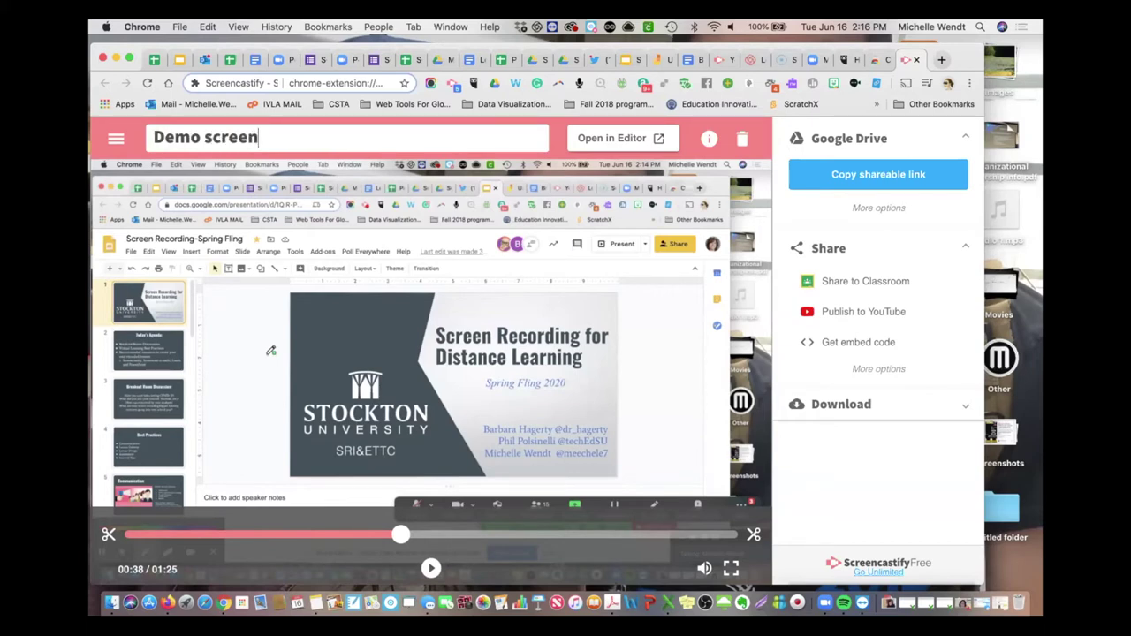
{"action": "type", "text": "castify"}
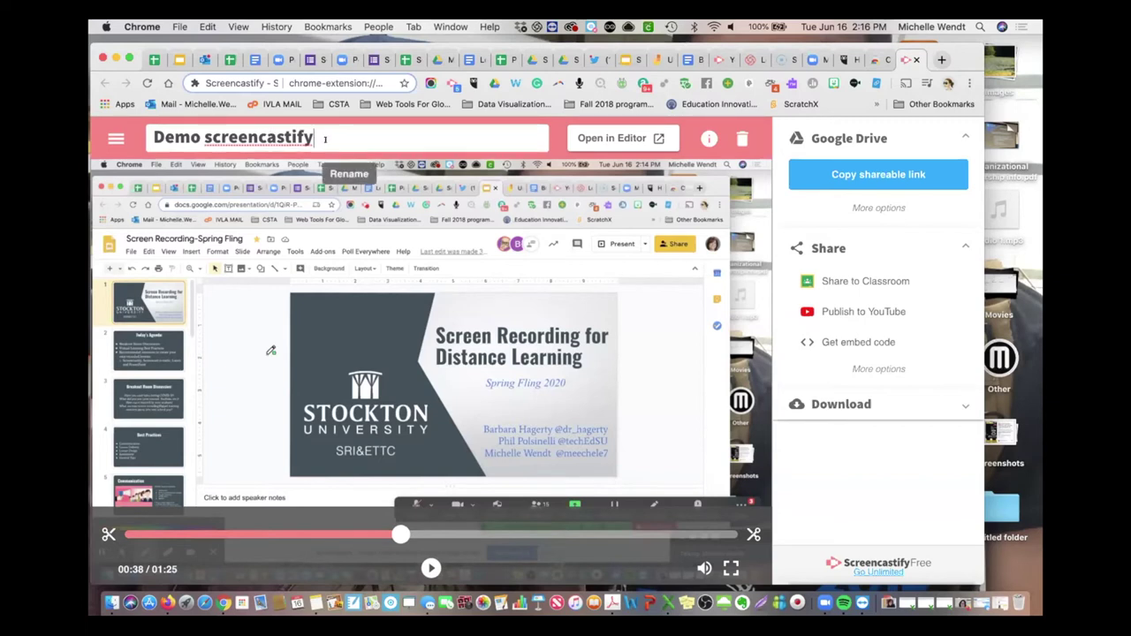
{"action": "key", "text": "Return"}
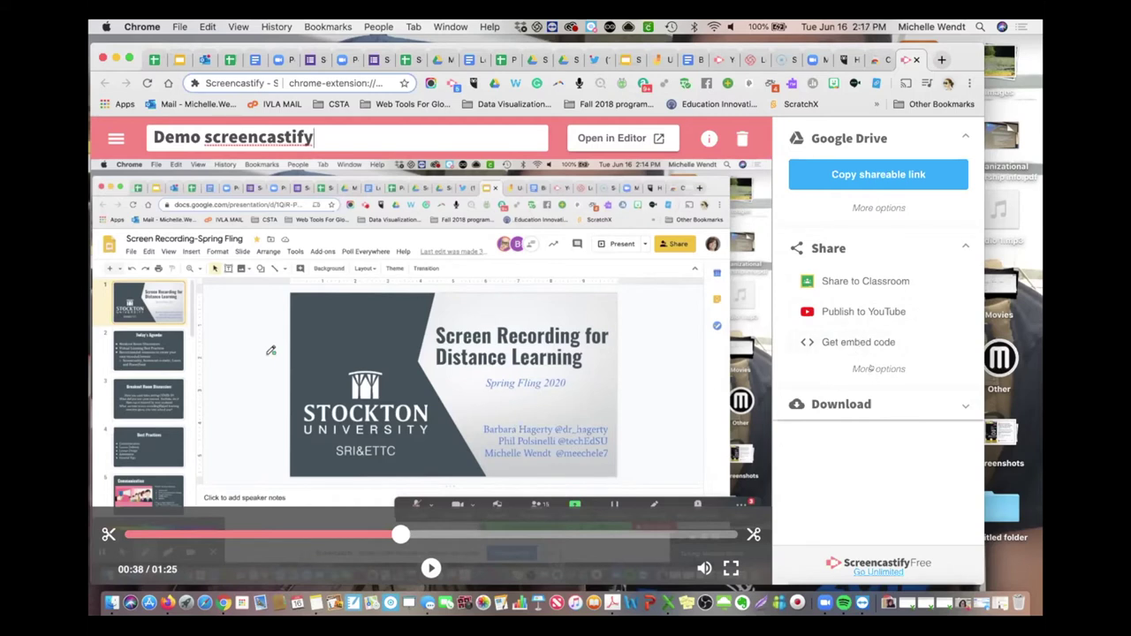
Expand the recording's share options and examine the Google Classroom actions for the Visual Literacy Workshop class, closing the window without sharing.
{"action": "left_click", "coordinate": [878, 368]}
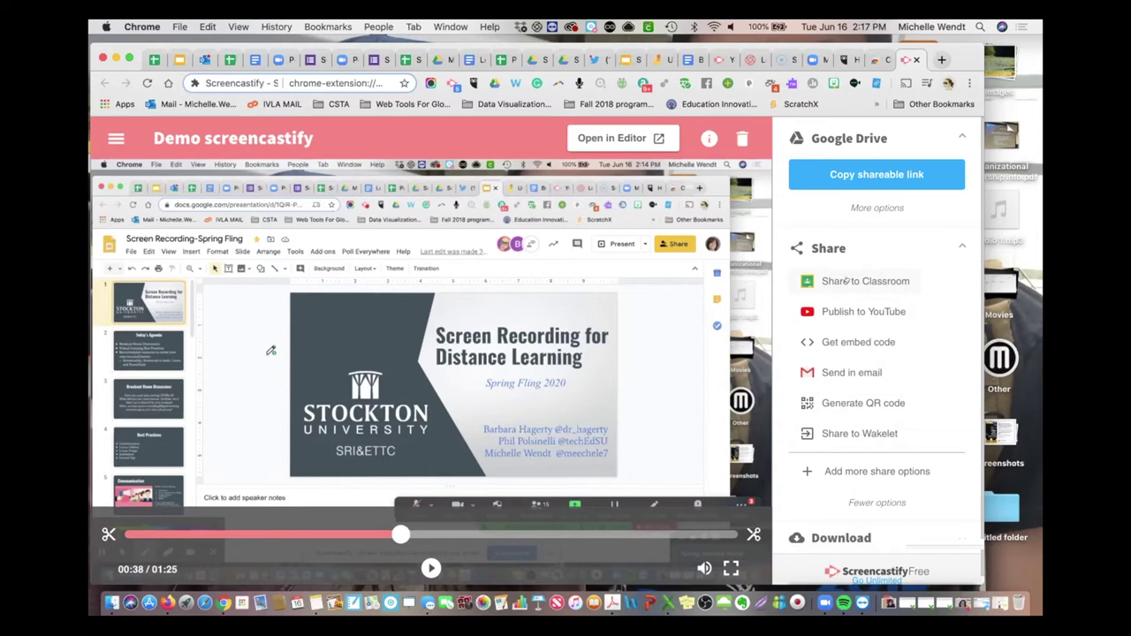
{"action": "left_click", "coordinate": [846, 280]}
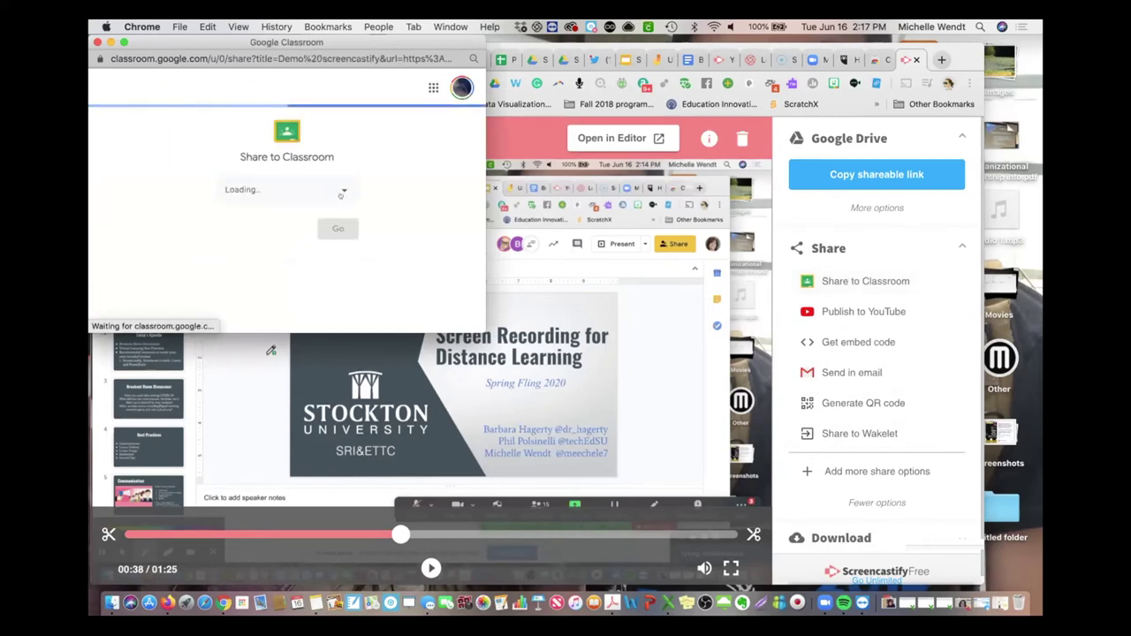
{"action": "left_click", "coordinate": [339, 188]}
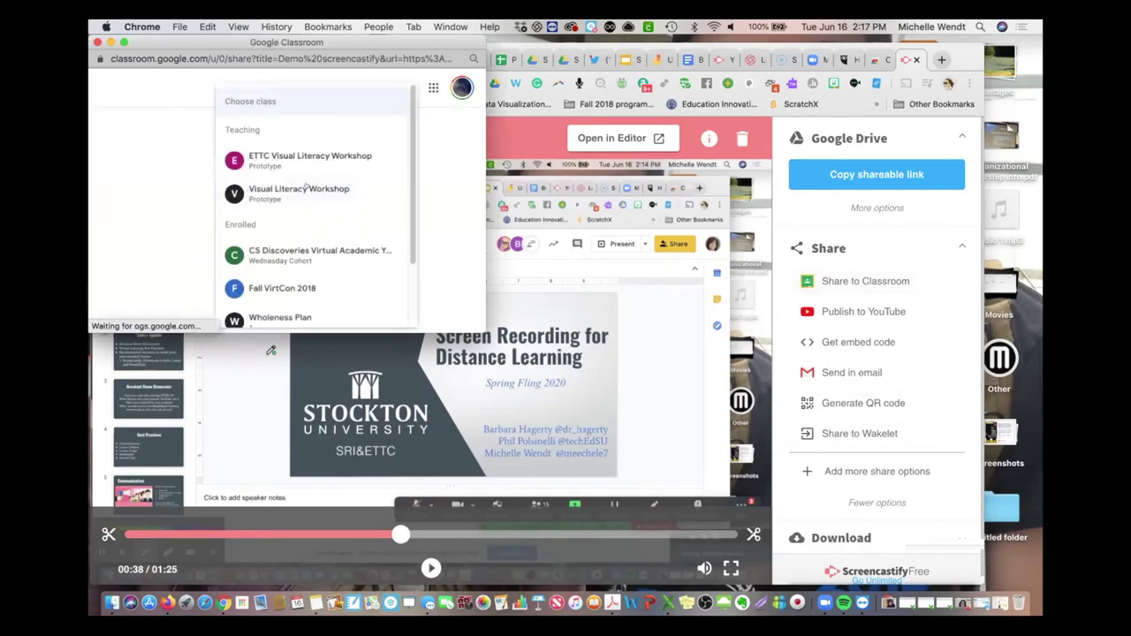
{"action": "left_click", "coordinate": [305, 188]}
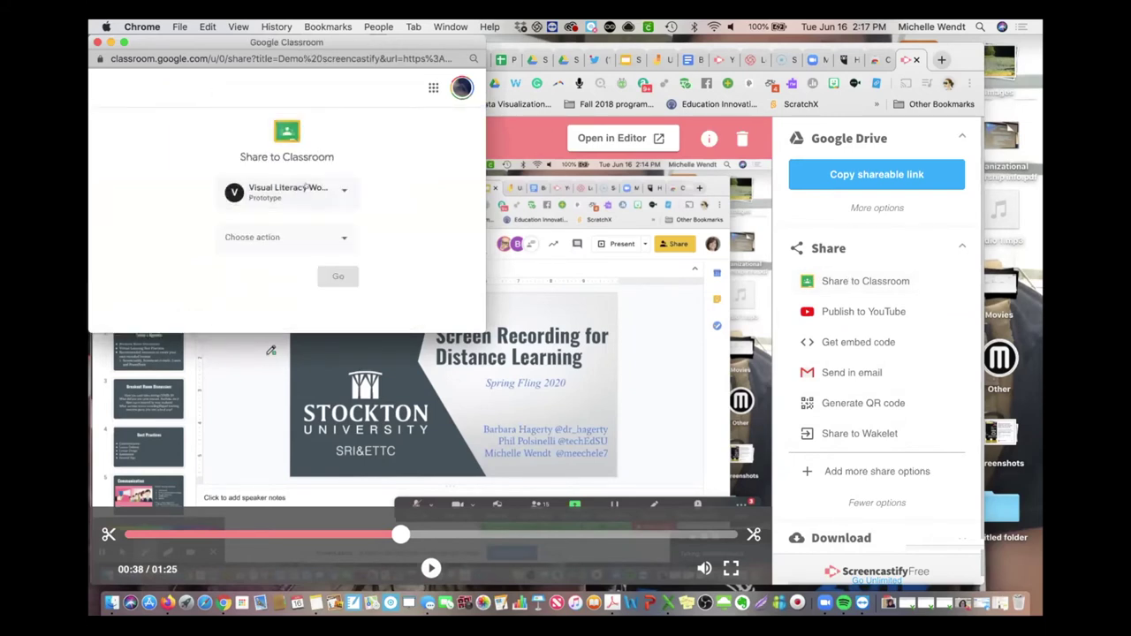
{"action": "left_click", "coordinate": [339, 237]}
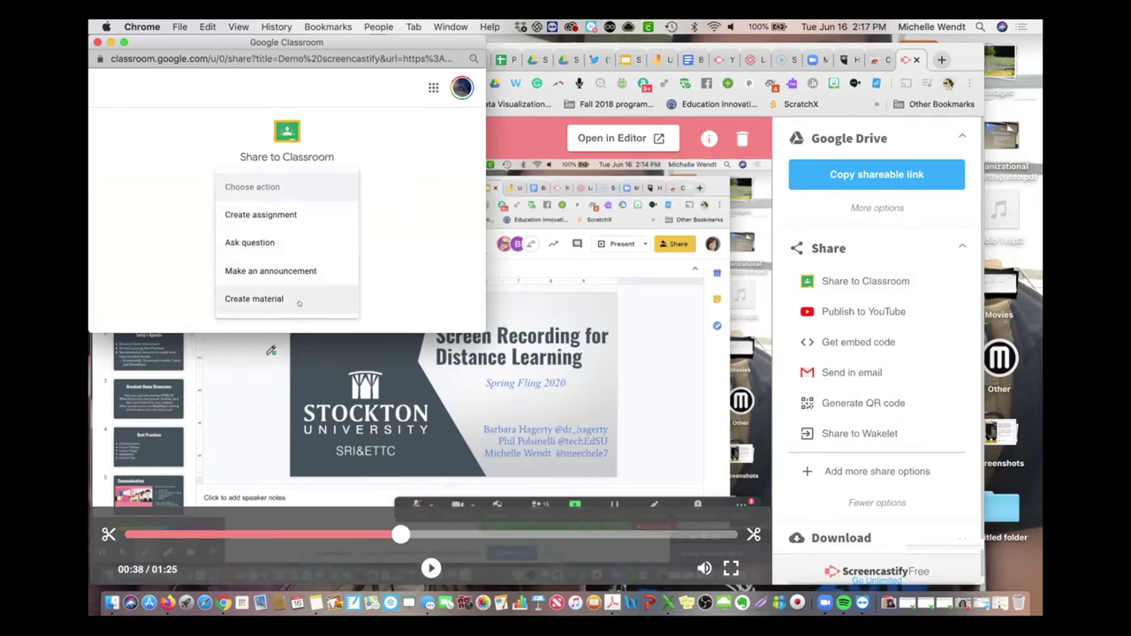
{"action": "left_click", "coordinate": [97, 42]}
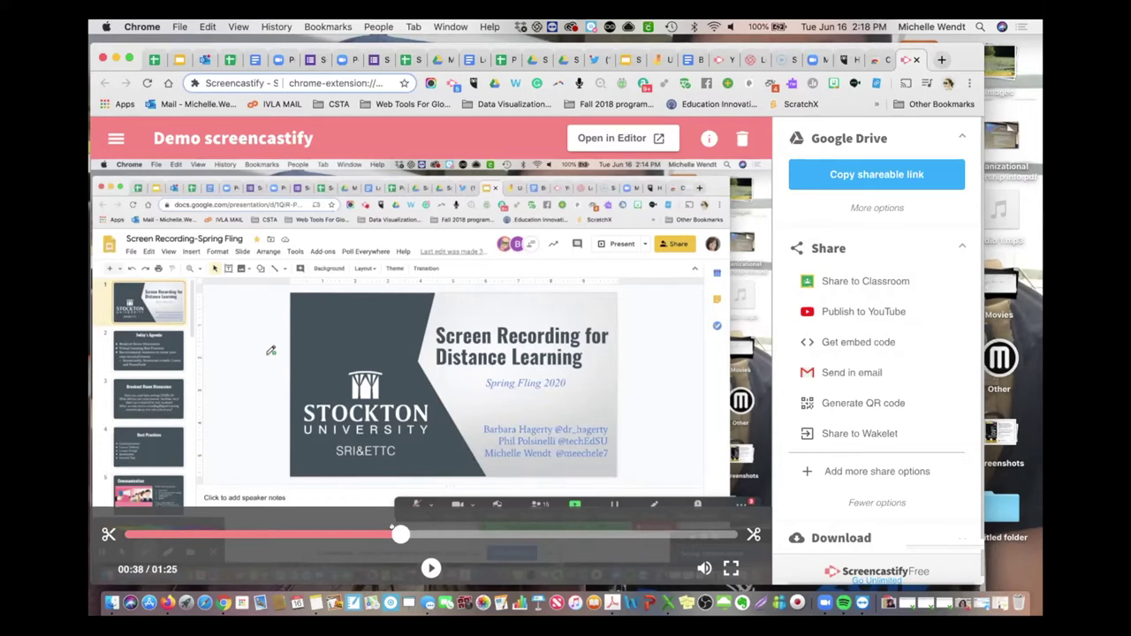
Try trimming the recording's beginning to 00:12, and return the start marker to 00:00.
{"action": "left_click_drag", "start_coordinate": [402, 535], "coordinate": [217, 534]}
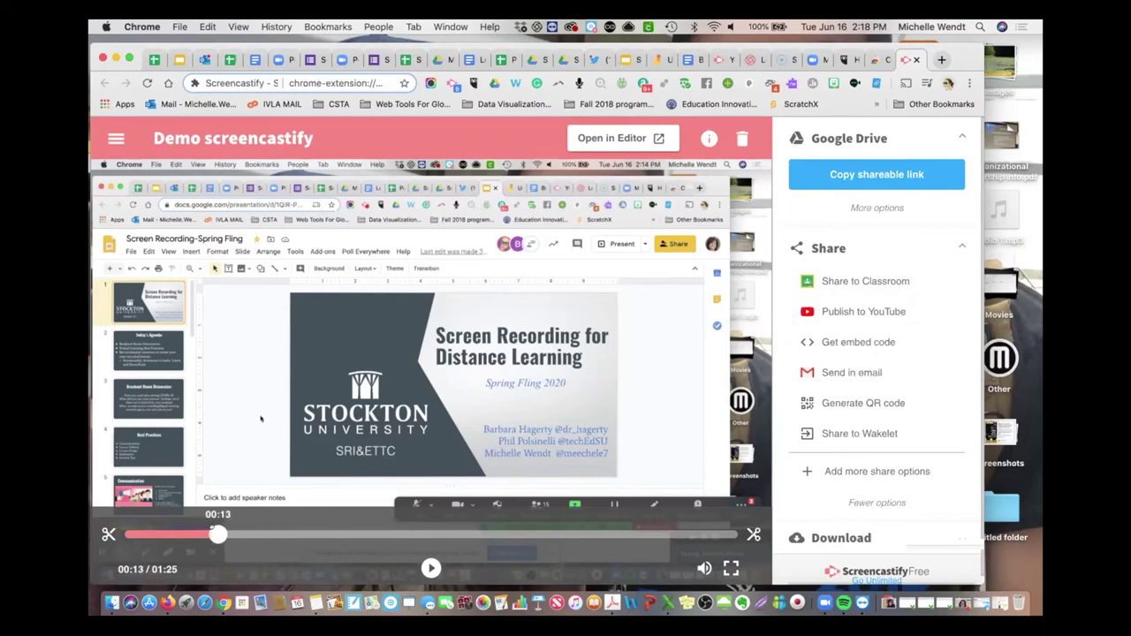
{"action": "left_click", "coordinate": [108, 534]}
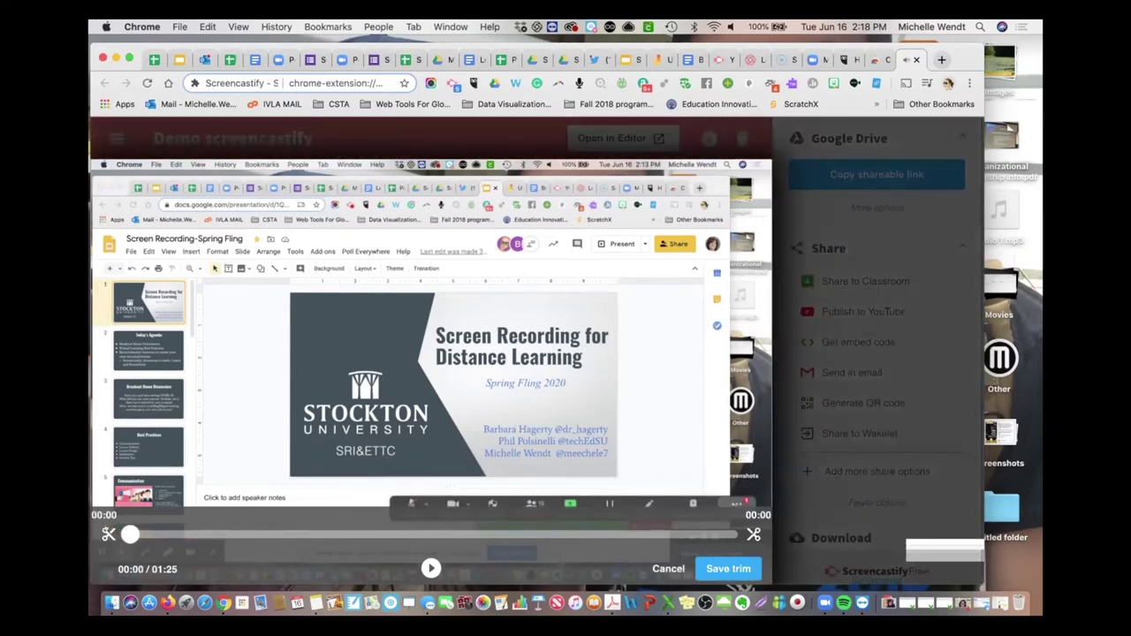
{"action": "left_click_drag", "start_coordinate": [124, 535], "coordinate": [212, 535]}
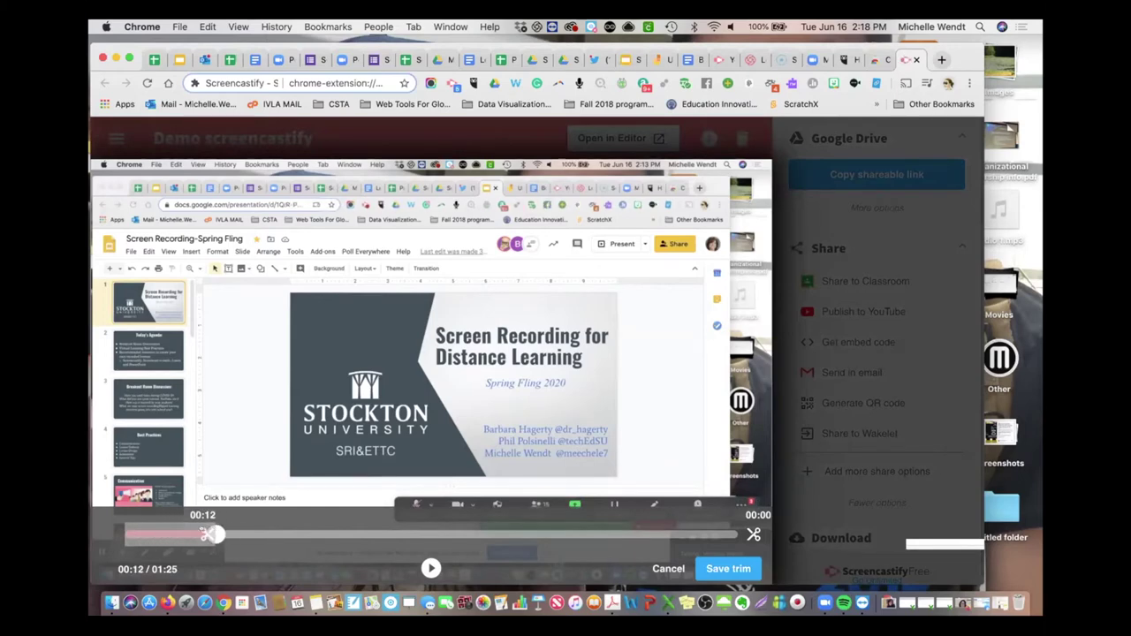
{"action": "key", "text": "space"}
{"action": "left_click_drag", "start_coordinate": [206, 535], "coordinate": [105, 536]}
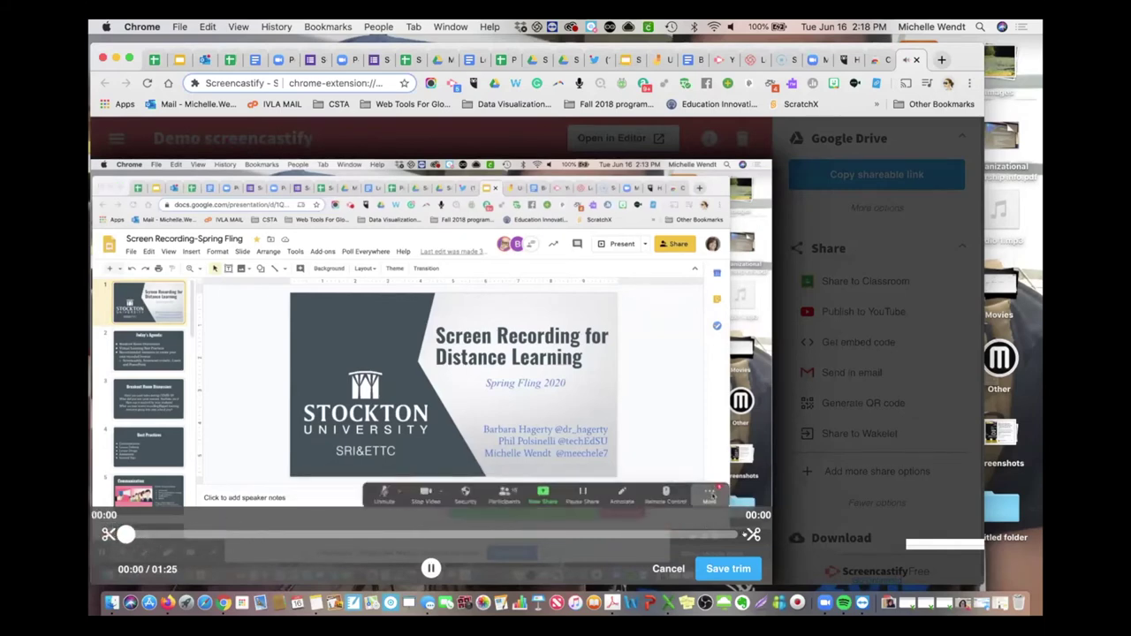
Move playback to 01:21, try to save the trim, and cancel trimming the recording.
{"action": "mouse_move", "coordinate": [738, 534]}
{"action": "left_mouse_down"}
{"action": "mouse_move", "coordinate": [644, 535]}
{"action": "mouse_move", "coordinate": [738, 534]}
{"action": "left_mouse_up"}
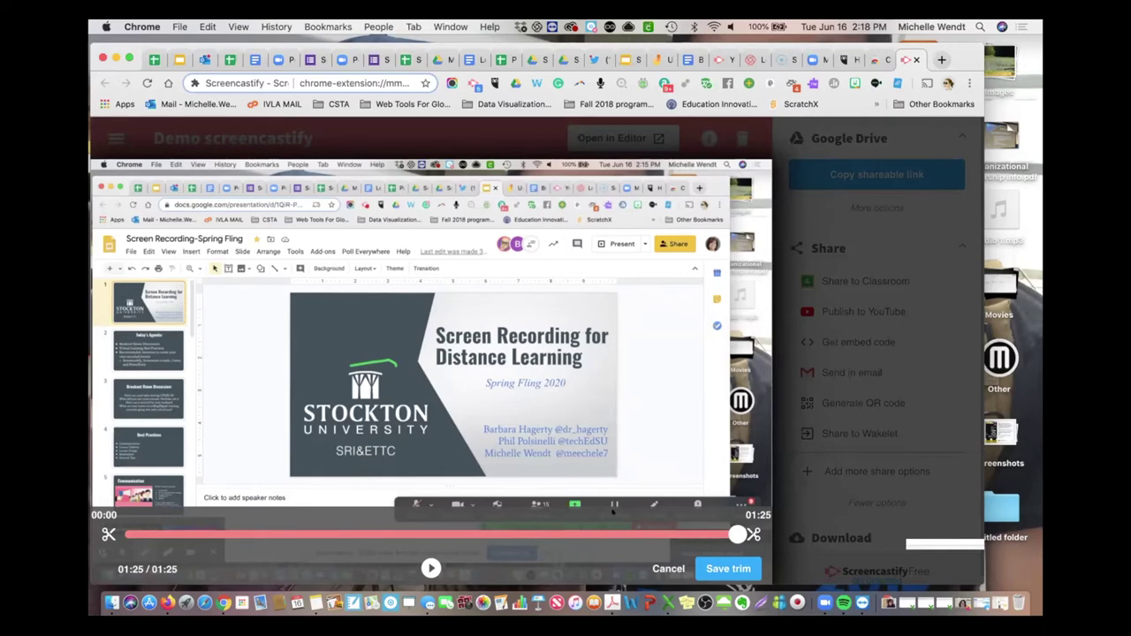
{"action": "left_click_drag", "start_coordinate": [708, 527], "coordinate": [700, 526]}
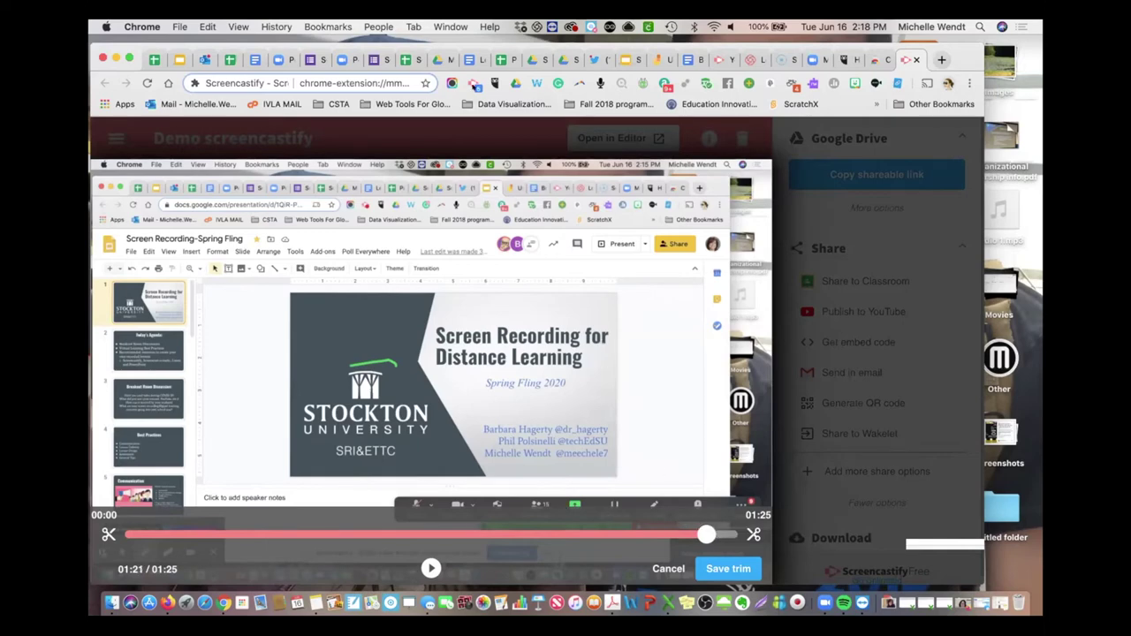
{"action": "left_click_drag", "start_coordinate": [484, 44], "coordinate": [486, 36]}
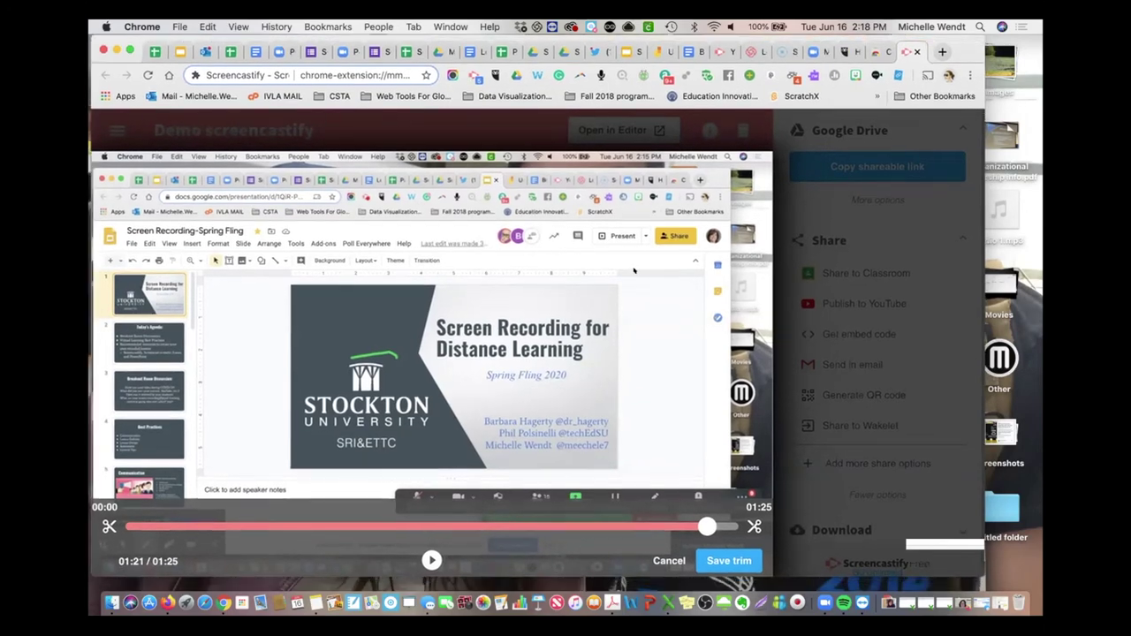
{"action": "left_click", "coordinate": [725, 558]}
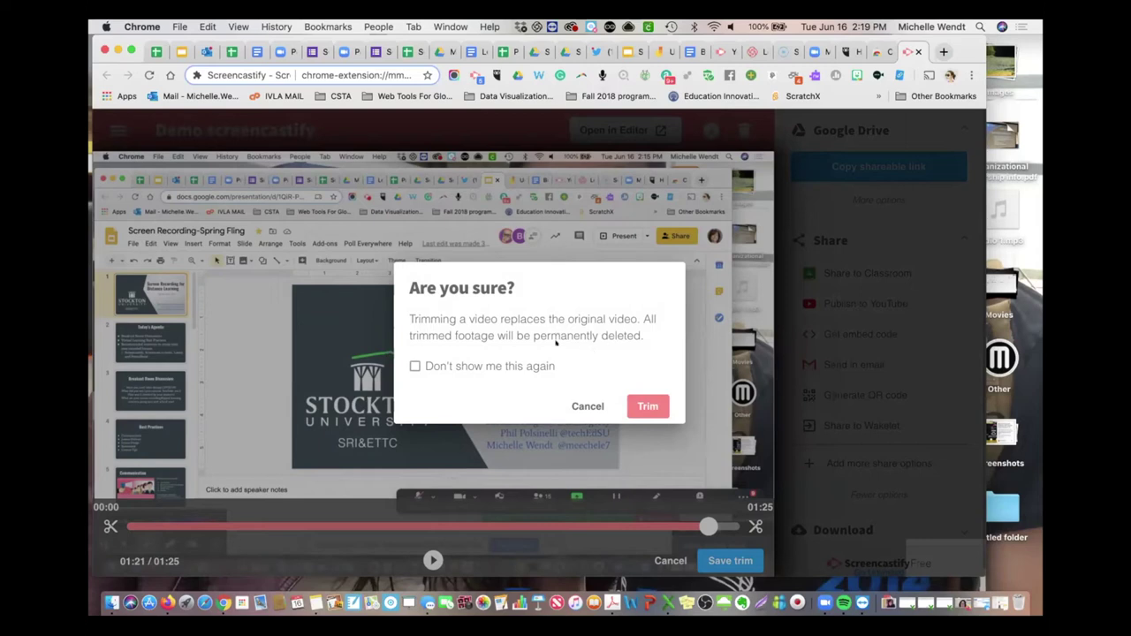
{"action": "left_click", "coordinate": [585, 406]}
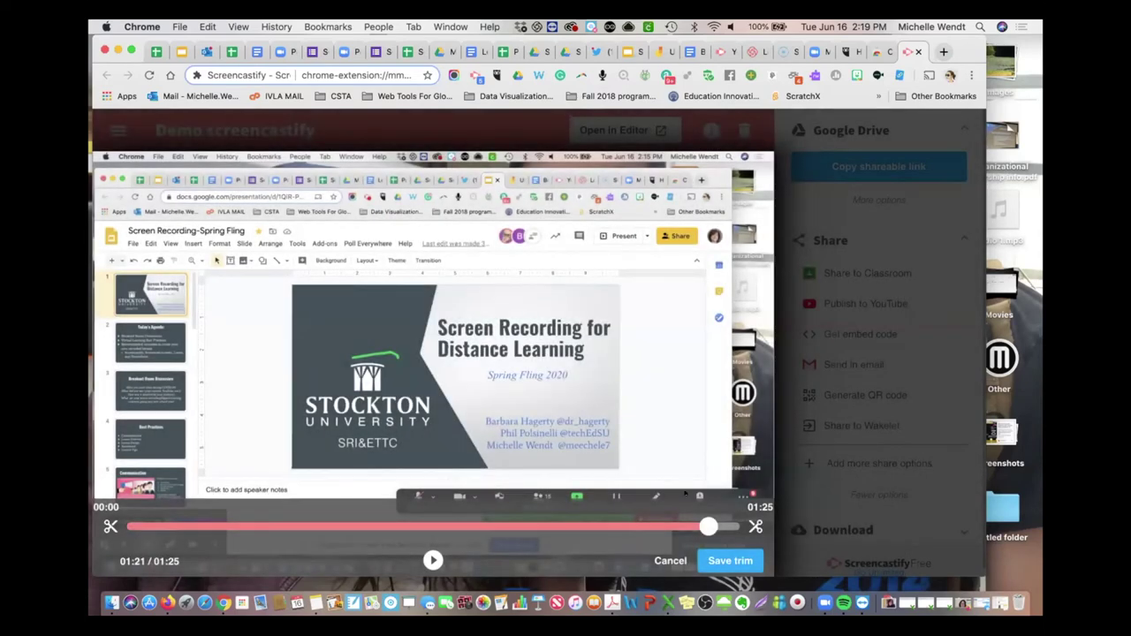
{"action": "left_click", "coordinate": [664, 561]}
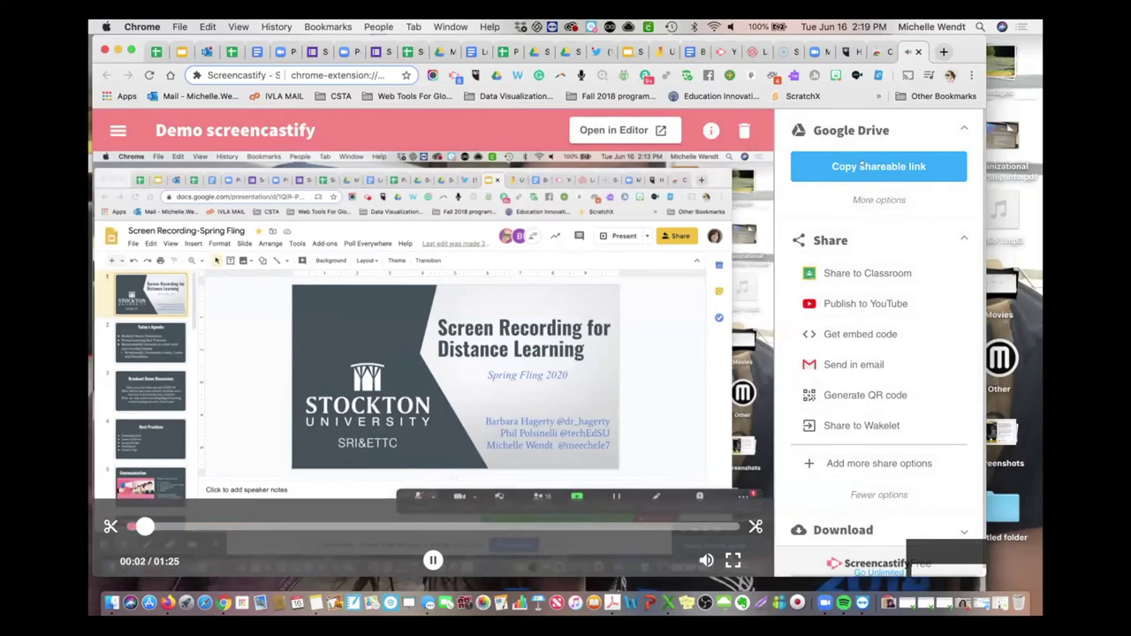
Copy the recording's shareable link and set its Google Drive visibility to Unlisted.
{"action": "left_click", "coordinate": [822, 173]}
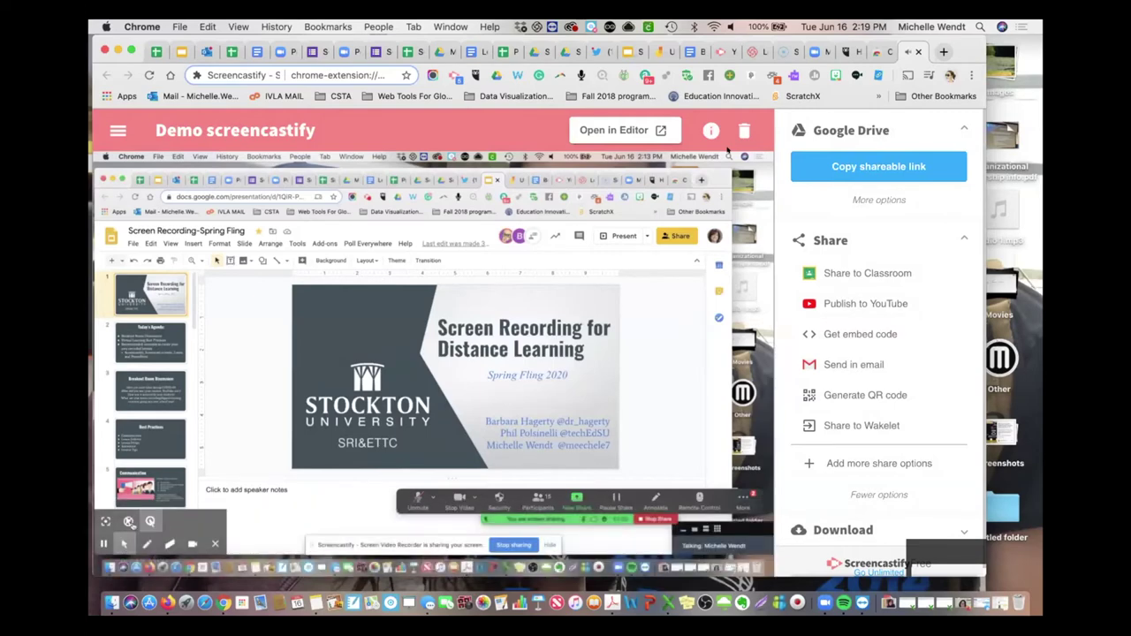
{"action": "mouse_move", "coordinate": [720, 258]}
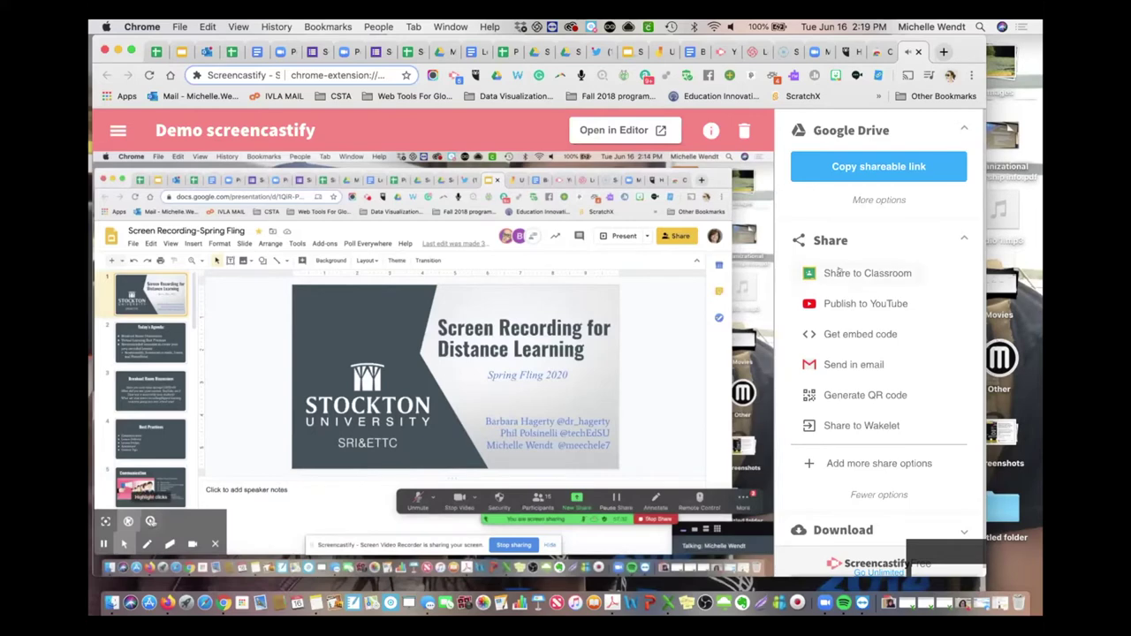
{"action": "left_click", "coordinate": [870, 200]}
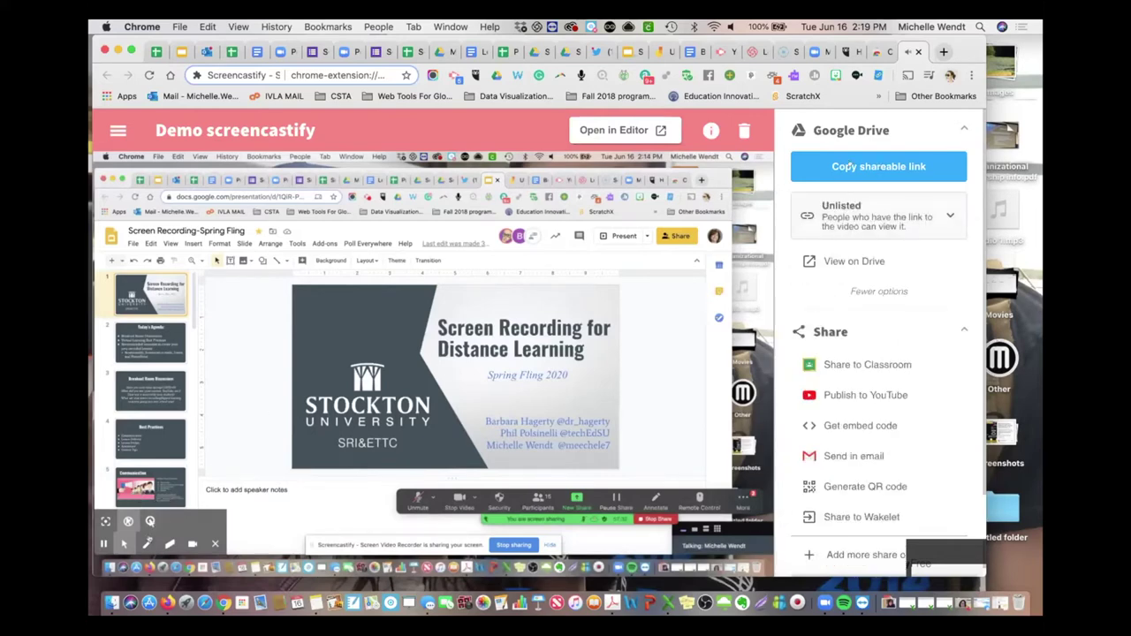
{"action": "left_click", "coordinate": [944, 214]}
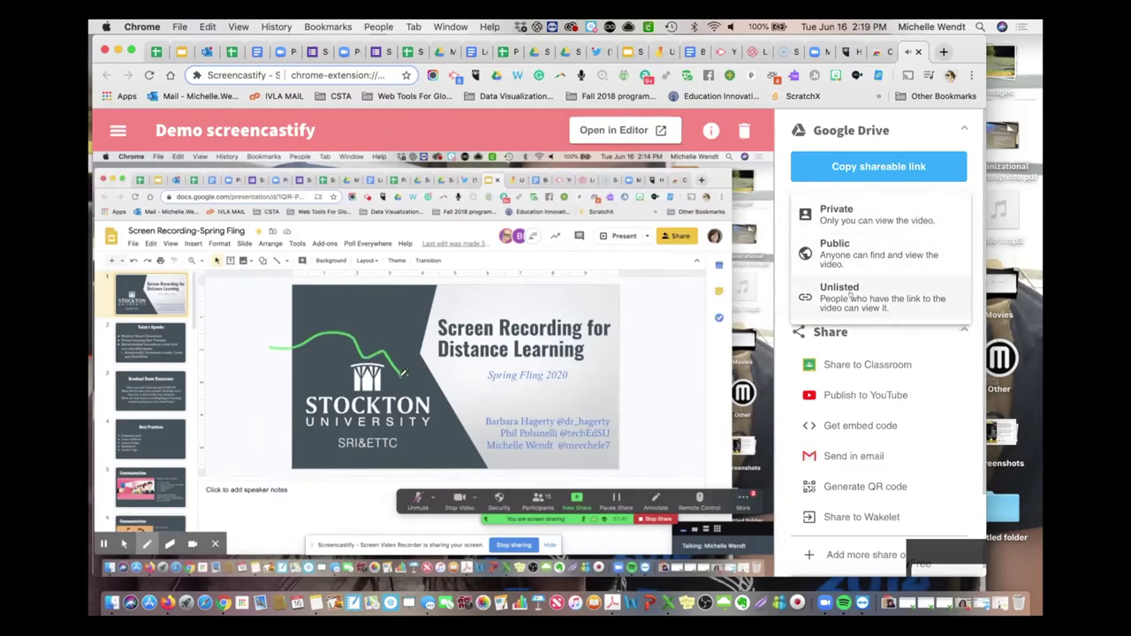
{"action": "left_click", "coordinate": [850, 297]}
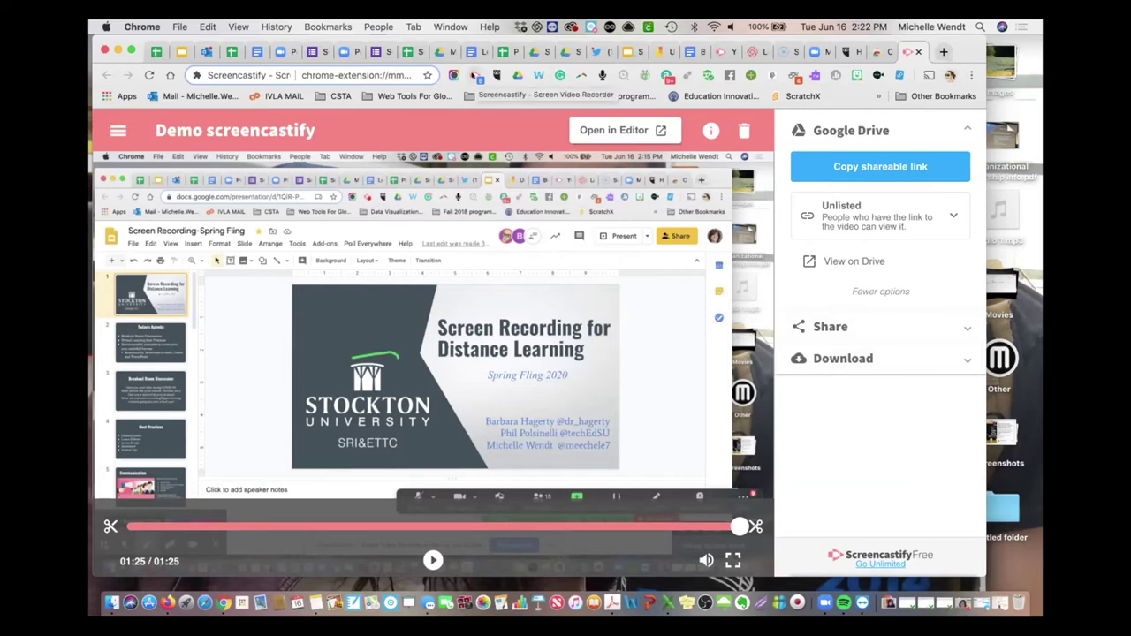
Switch to the Screen Recording-Spring Fling presentation, open Screencastify's My Recordings from there, and look through the saved recordings.
{"action": "right_click", "coordinate": [474, 75]}
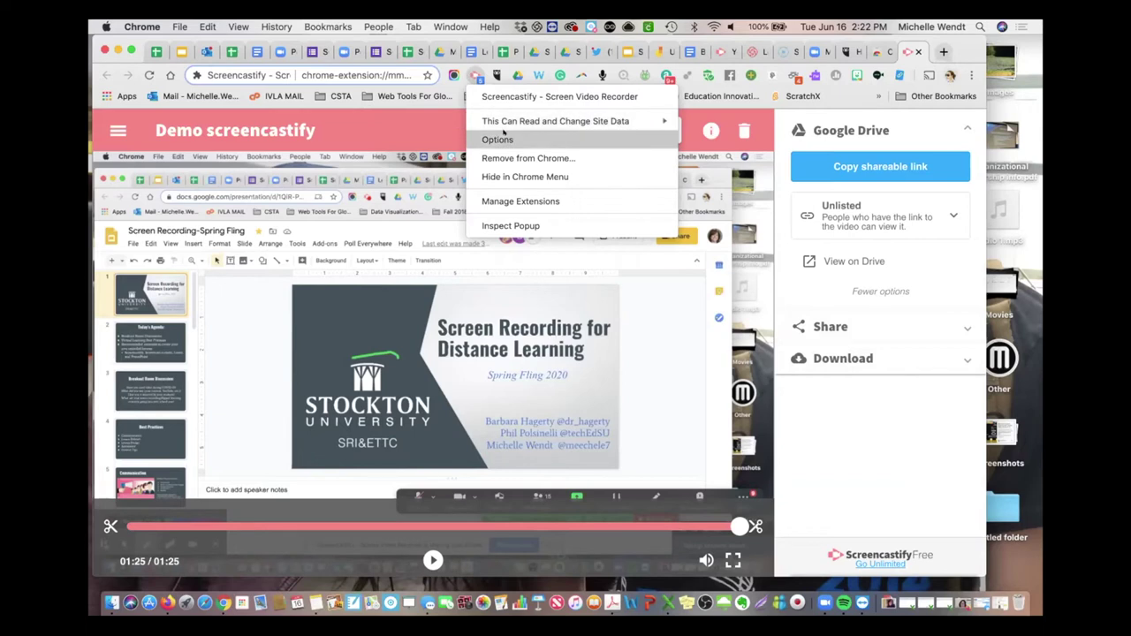
{"action": "left_click", "coordinate": [500, 135]}
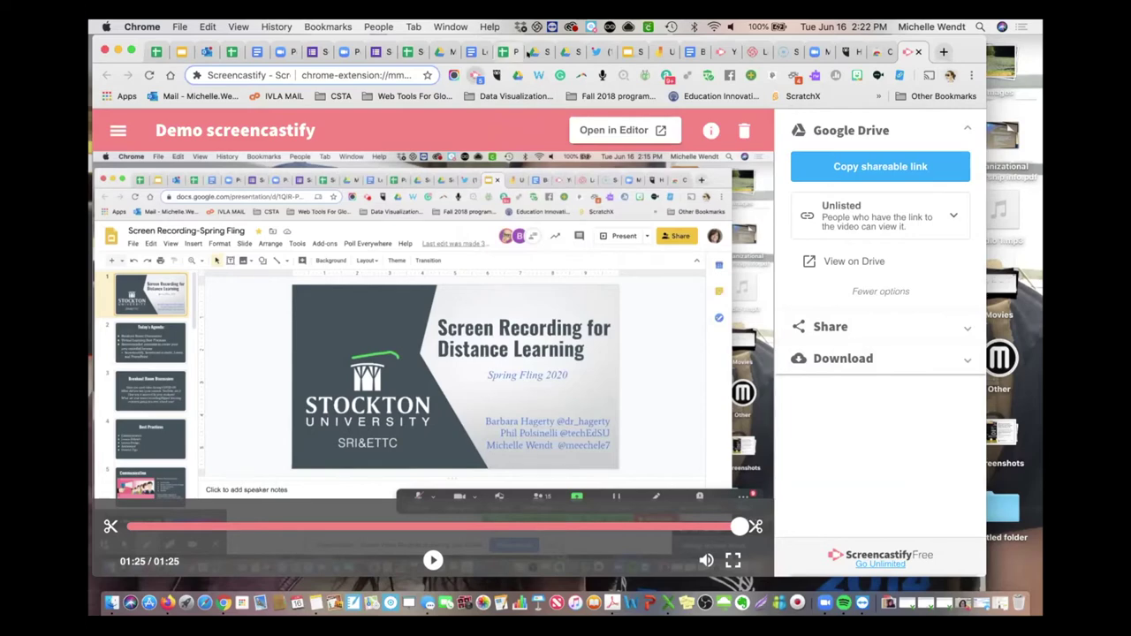
{"action": "left_click", "coordinate": [626, 51]}
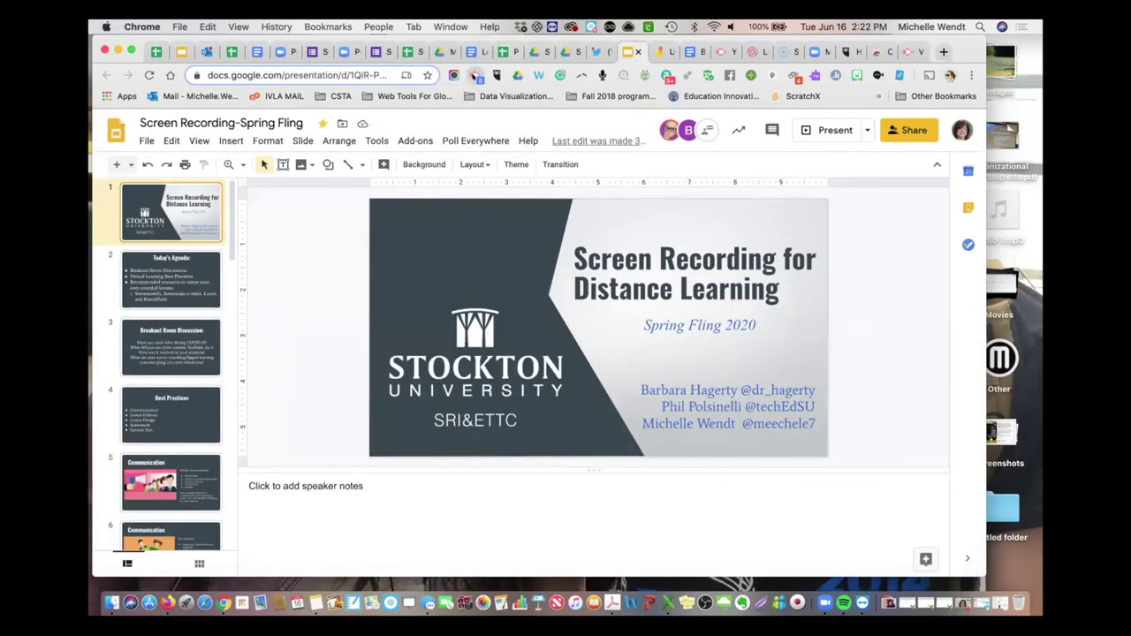
{"action": "left_click", "coordinate": [476, 76]}
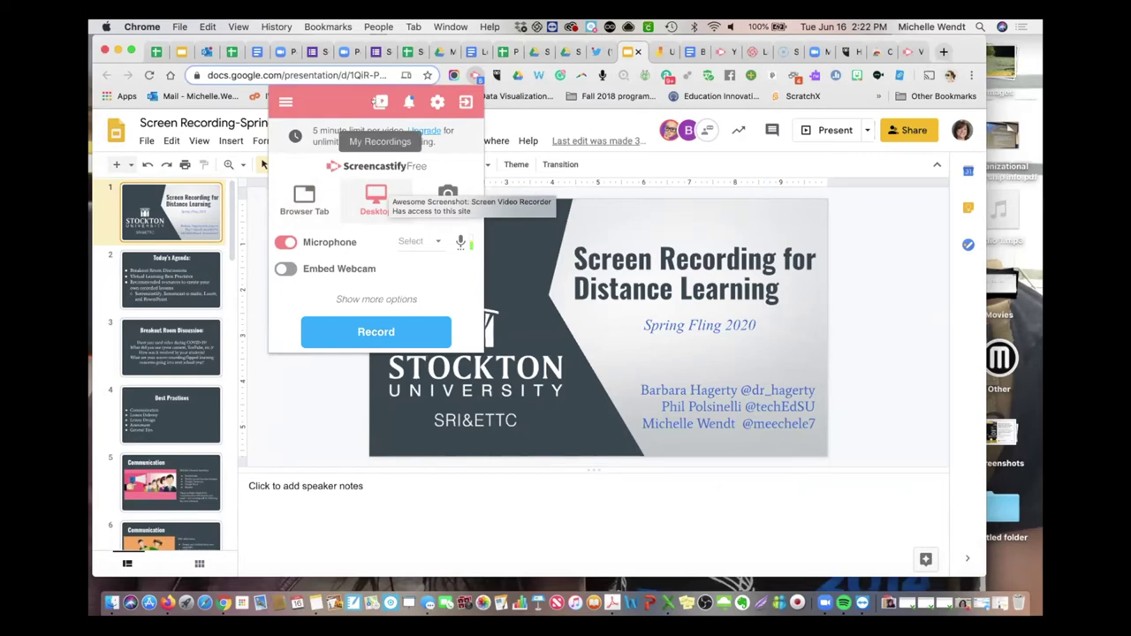
{"action": "left_click", "coordinate": [379, 102]}
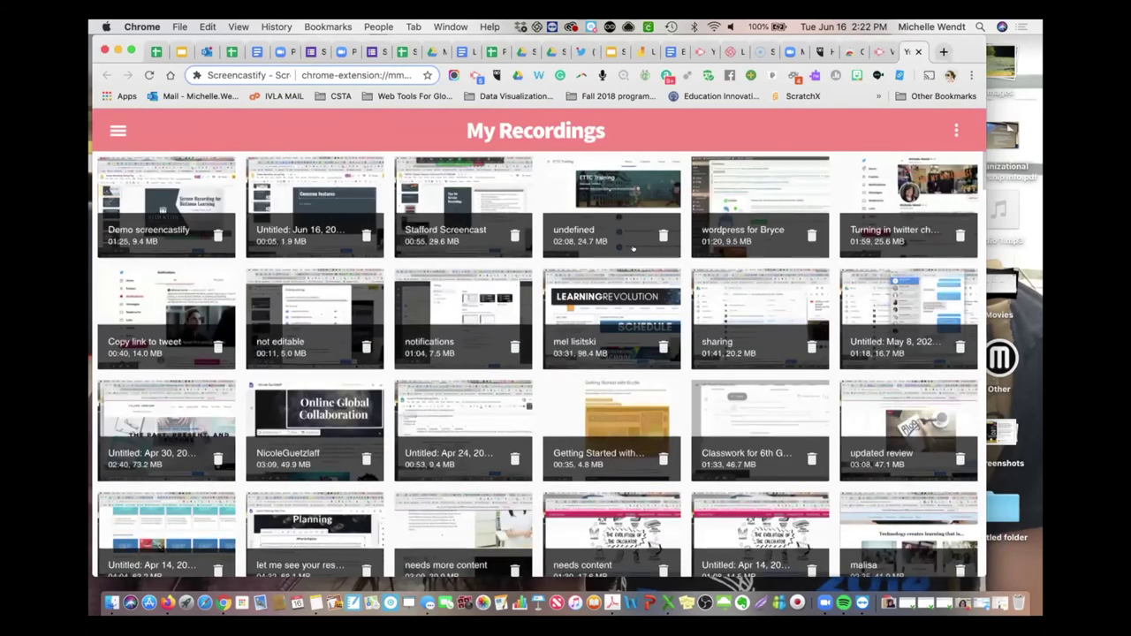
{"action": "scroll", "coordinate": [633, 249], "scroll_direction": "down", "scroll_amount": 2}
{"action": "scroll", "coordinate": [633, 249], "scroll_direction": "down", "scroll_amount": 20}
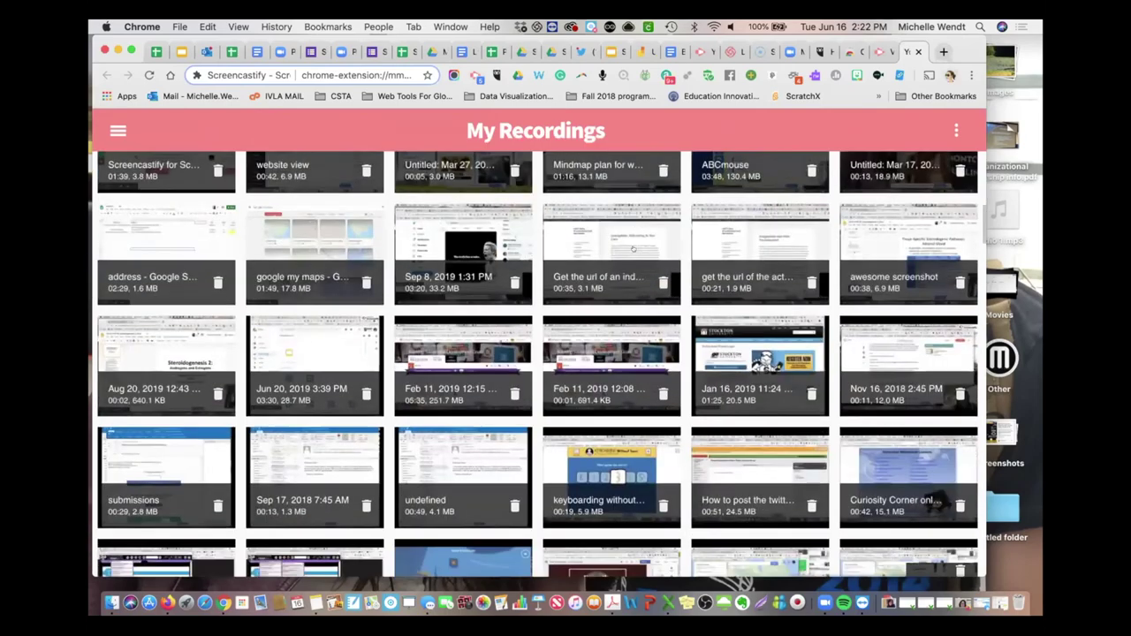
{"action": "scroll", "coordinate": [633, 249], "scroll_direction": "down", "scroll_amount": 6}
{"action": "scroll", "coordinate": [633, 249], "scroll_direction": "up", "scroll_amount": 5}
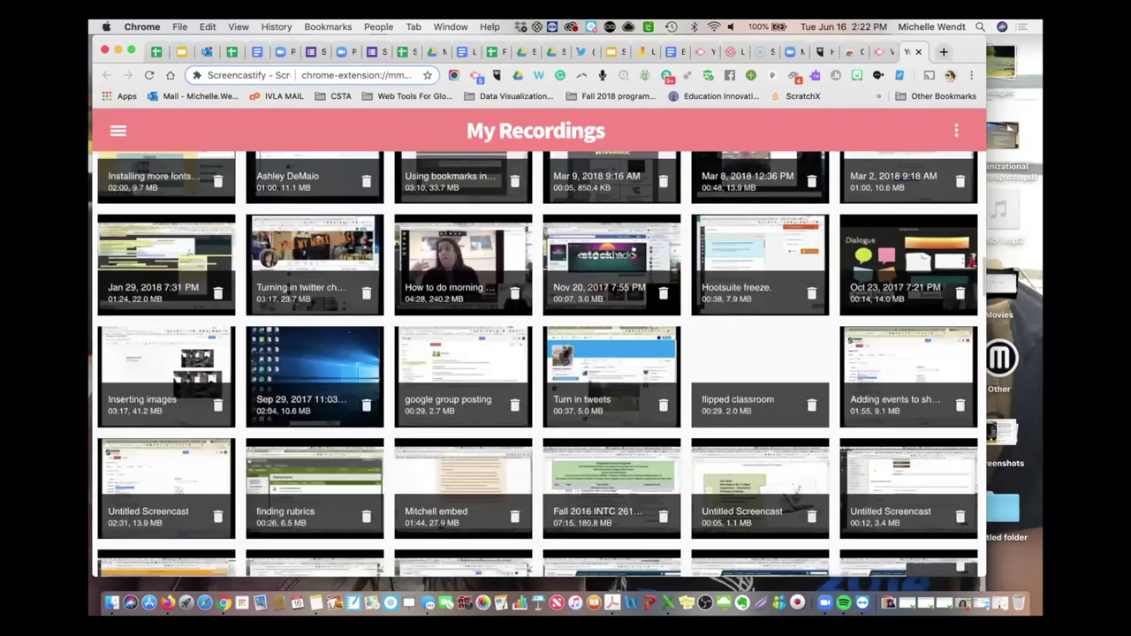
Return to the newest entries in My Recordings and open the Screencastify extension.
{"action": "scroll", "coordinate": [632, 250], "scroll_direction": "up", "scroll_amount": 10}
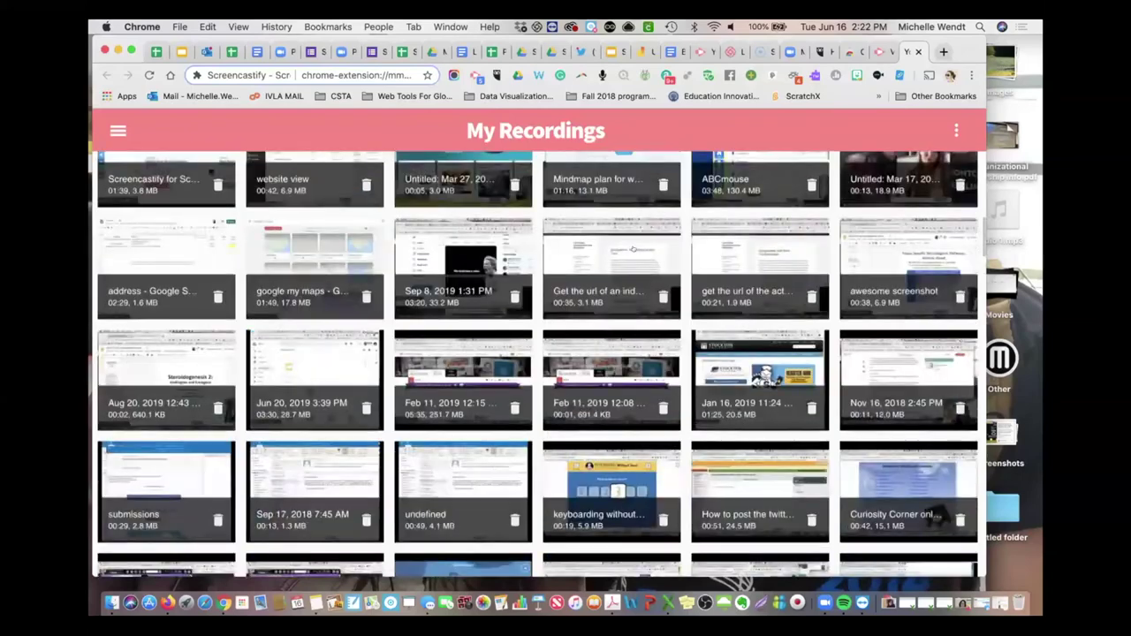
{"action": "scroll", "coordinate": [633, 249], "scroll_direction": "up", "scroll_amount": 5}
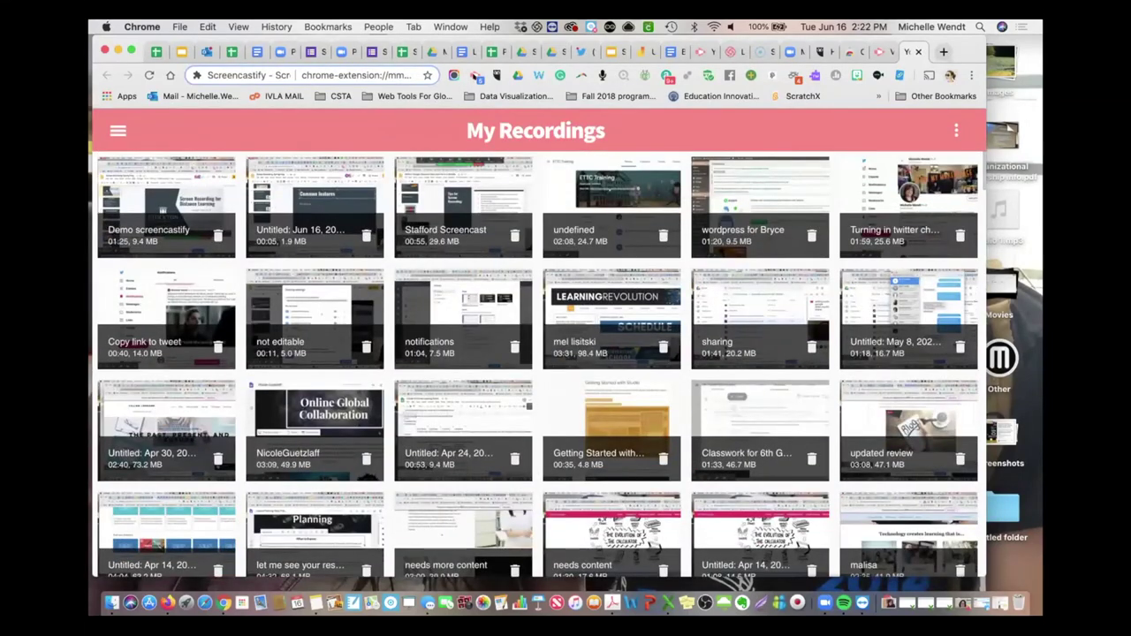
{"action": "left_click", "coordinate": [476, 75]}
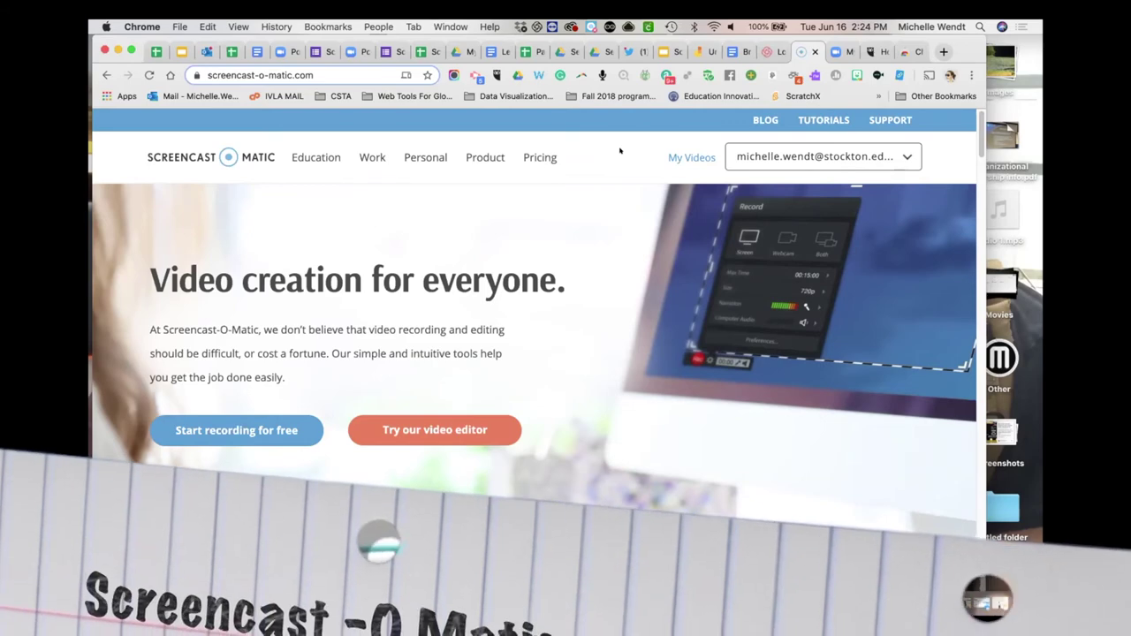
Launch the free recorder from the Screencast-O-Matic site and allow Screen Recorder Launcher to open.
{"action": "mouse_move", "coordinate": [508, 156]}
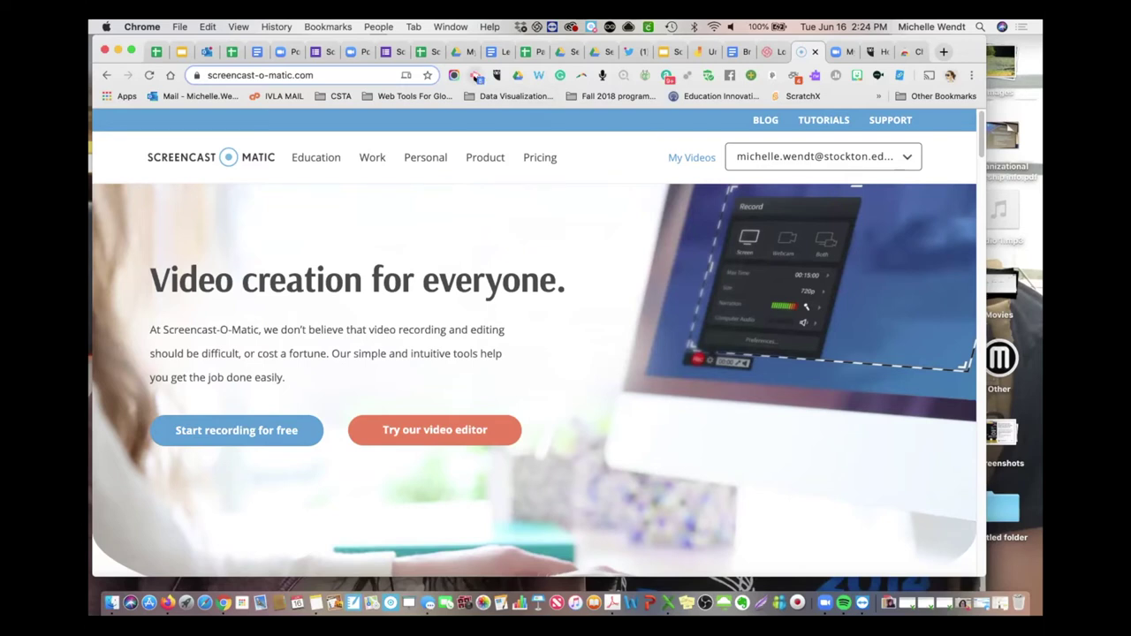
{"action": "left_click", "coordinate": [234, 430]}
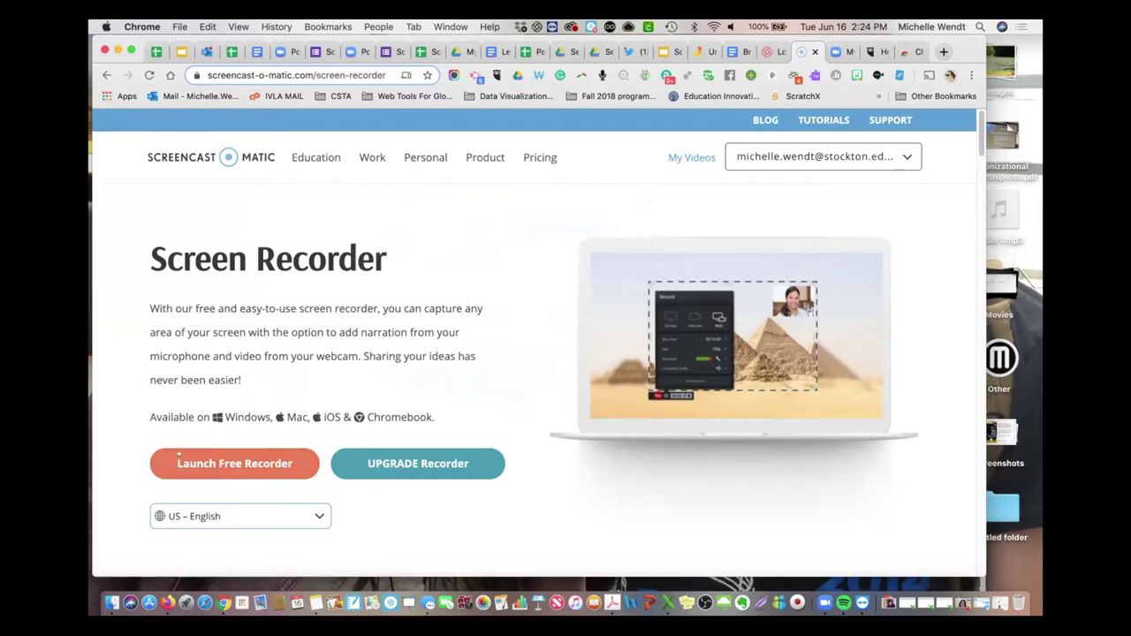
{"action": "left_click", "coordinate": [246, 464]}
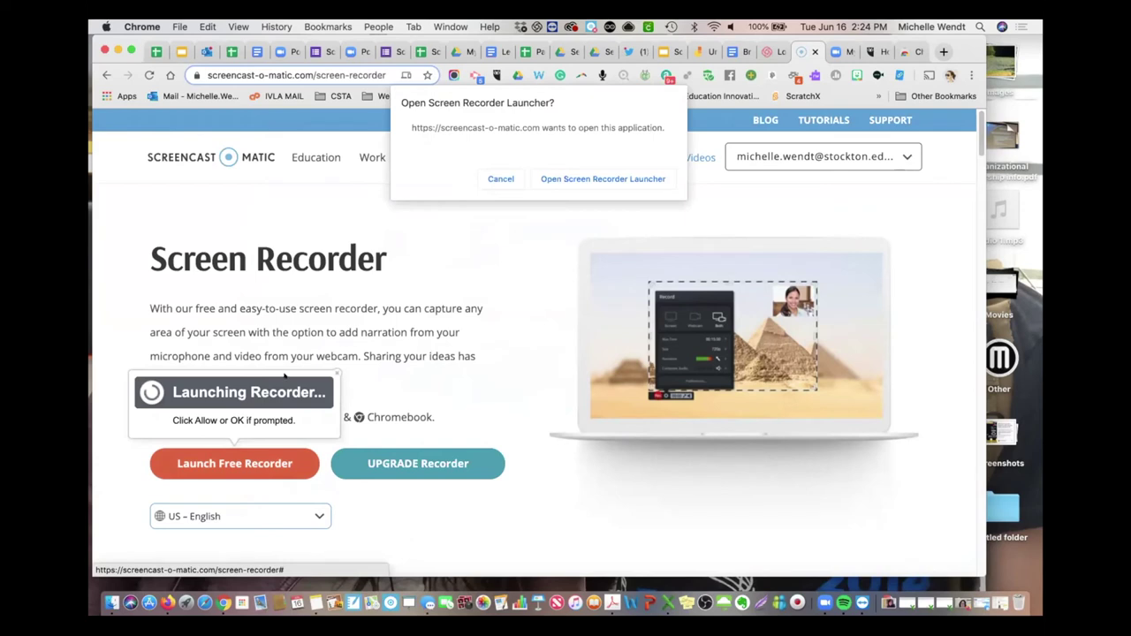
{"action": "left_click", "coordinate": [590, 178]}
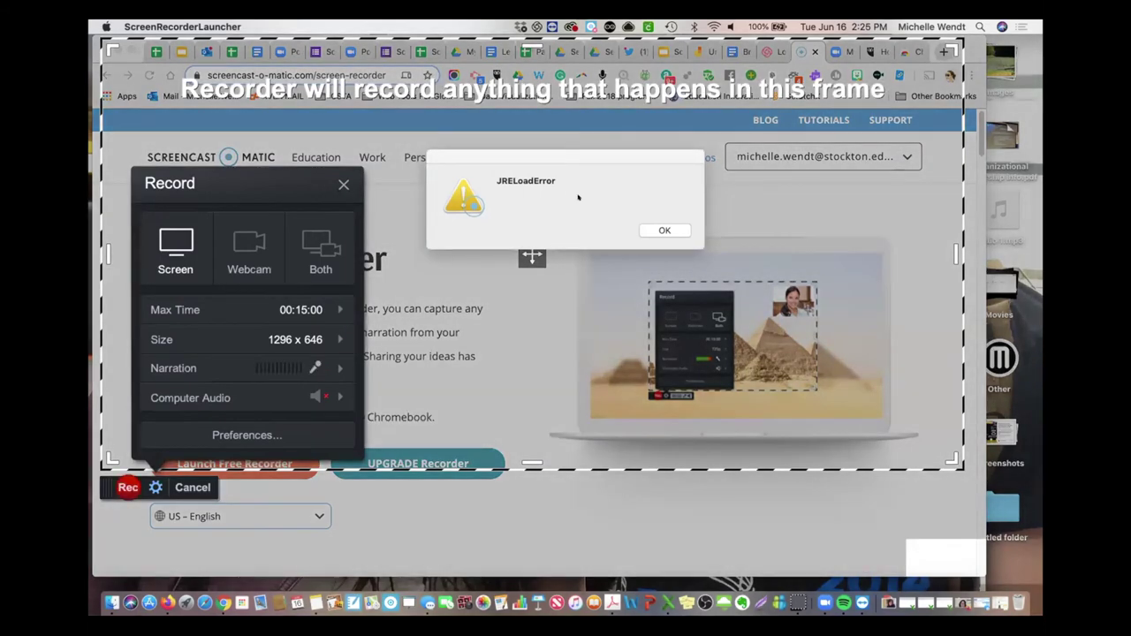
Dismiss the launcher's error dialog and resize the recording frame to 1292 x 564.
{"action": "left_click", "coordinate": [664, 230]}
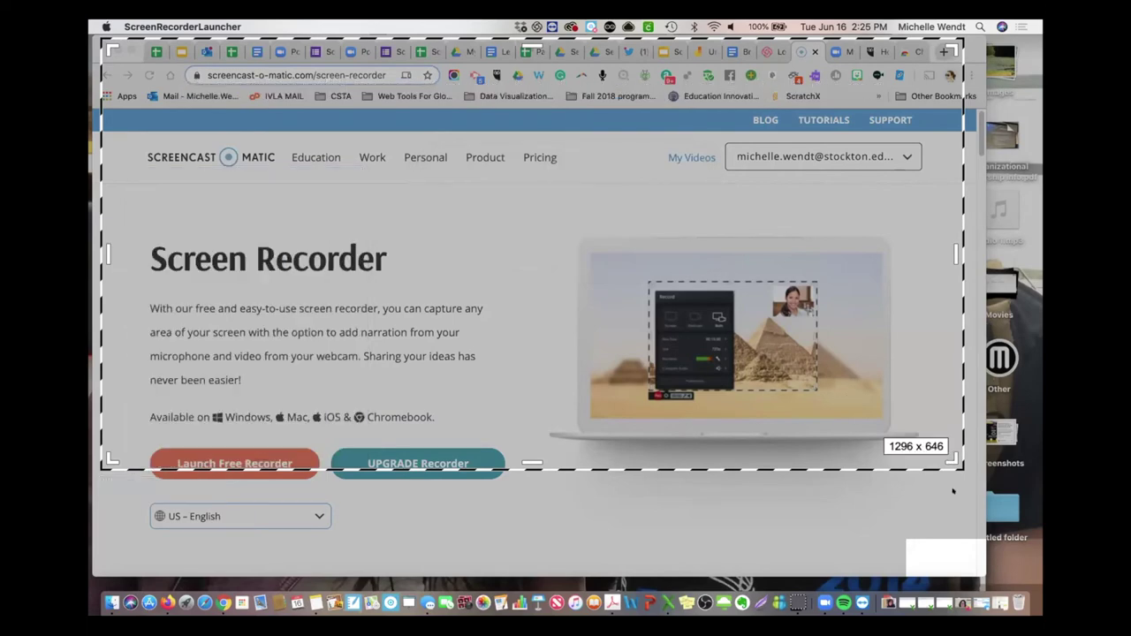
{"action": "left_click_drag", "start_coordinate": [944, 459], "coordinate": [953, 507]}
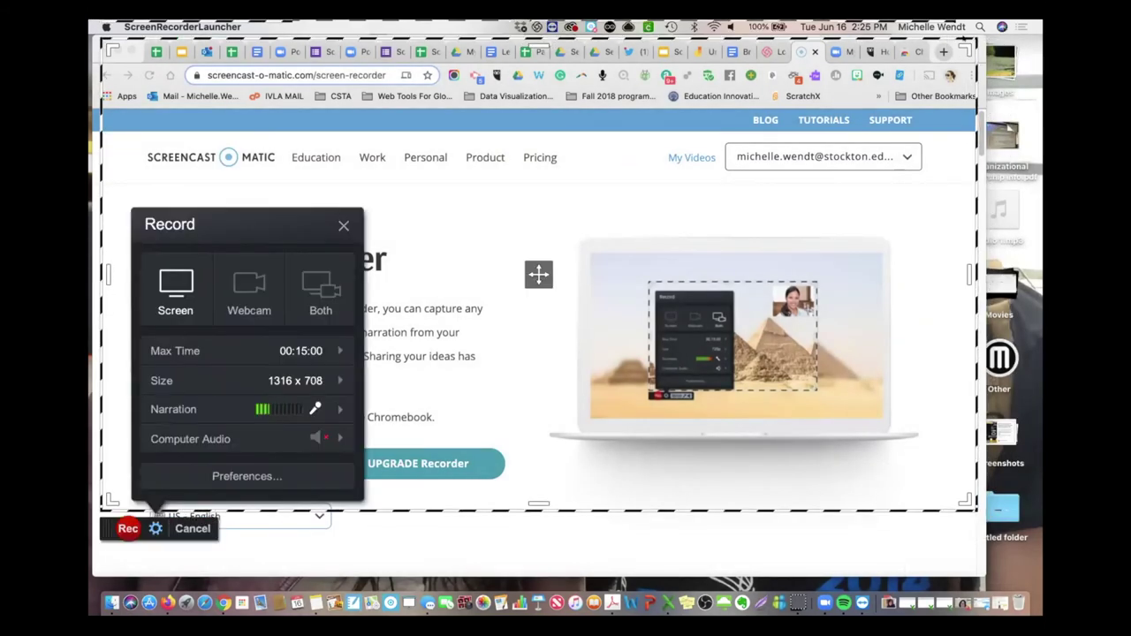
{"action": "left_click_drag", "start_coordinate": [951, 80], "coordinate": [948, 137]}
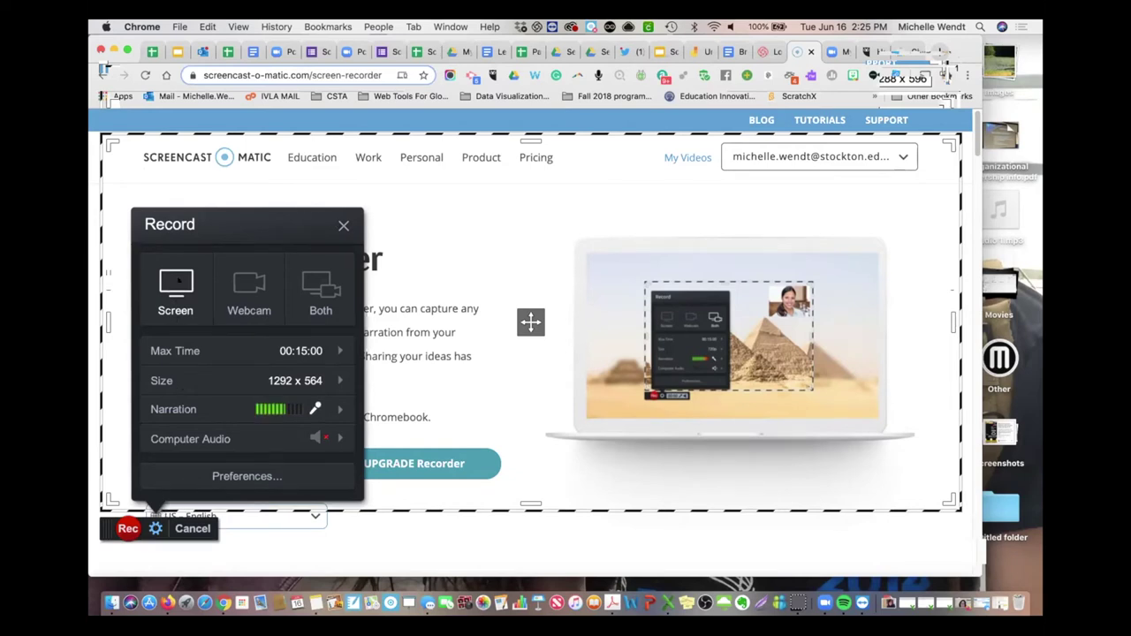
Preview the Webcam and Both recording modes, and set the recording mode back to Screen.
{"action": "left_click", "coordinate": [238, 281]}
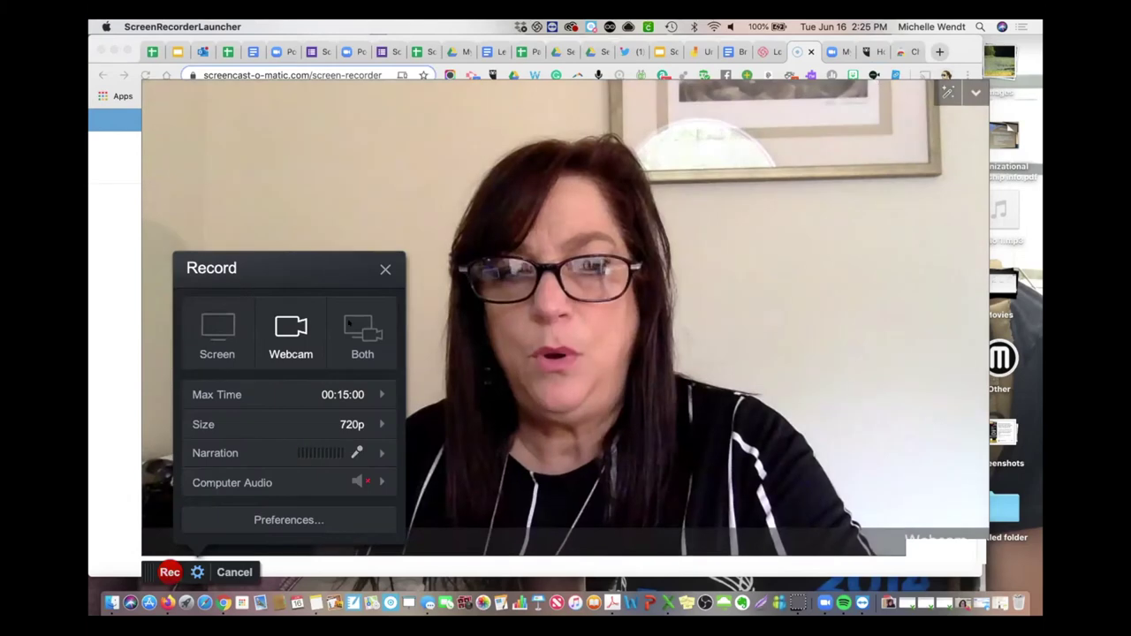
{"action": "left_click", "coordinate": [350, 326]}
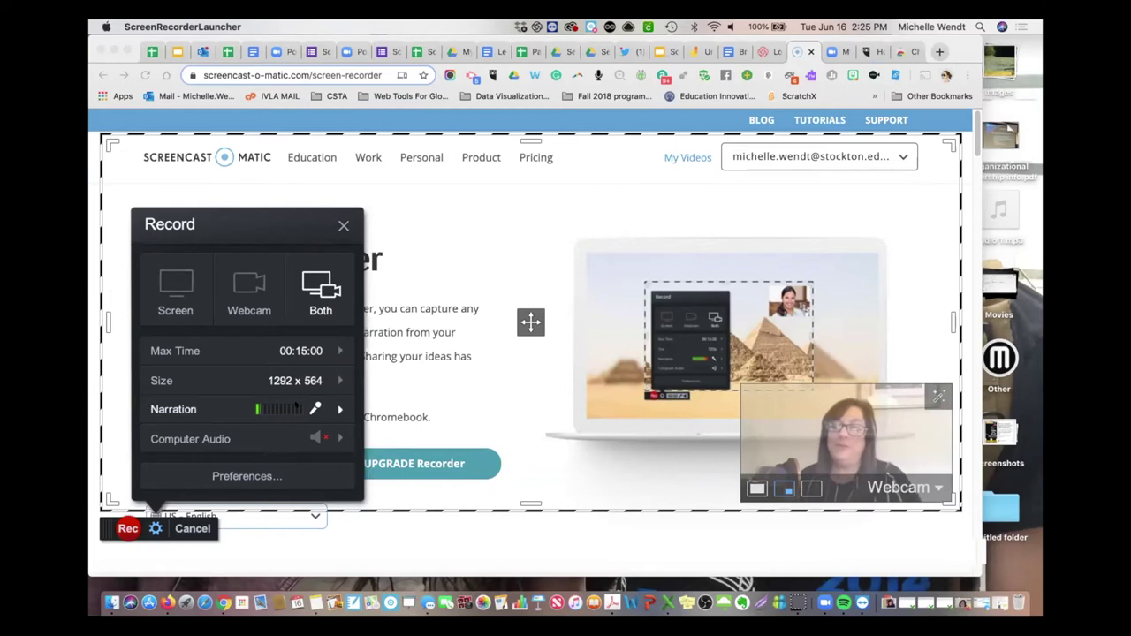
{"action": "mouse_move", "coordinate": [316, 433]}
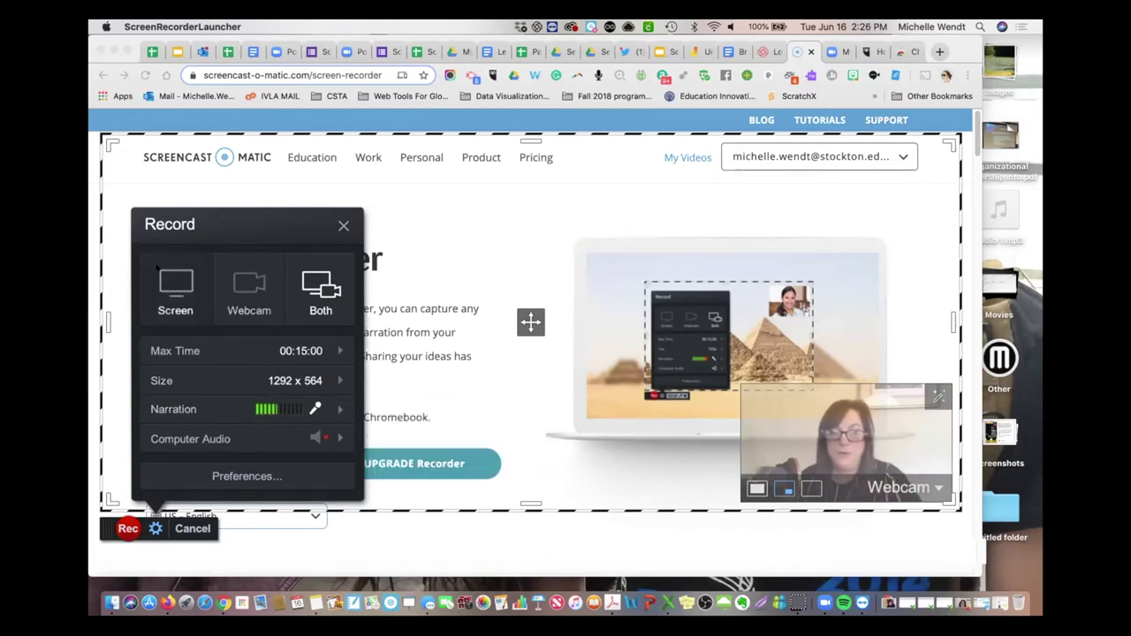
{"action": "left_click", "coordinate": [175, 280]}
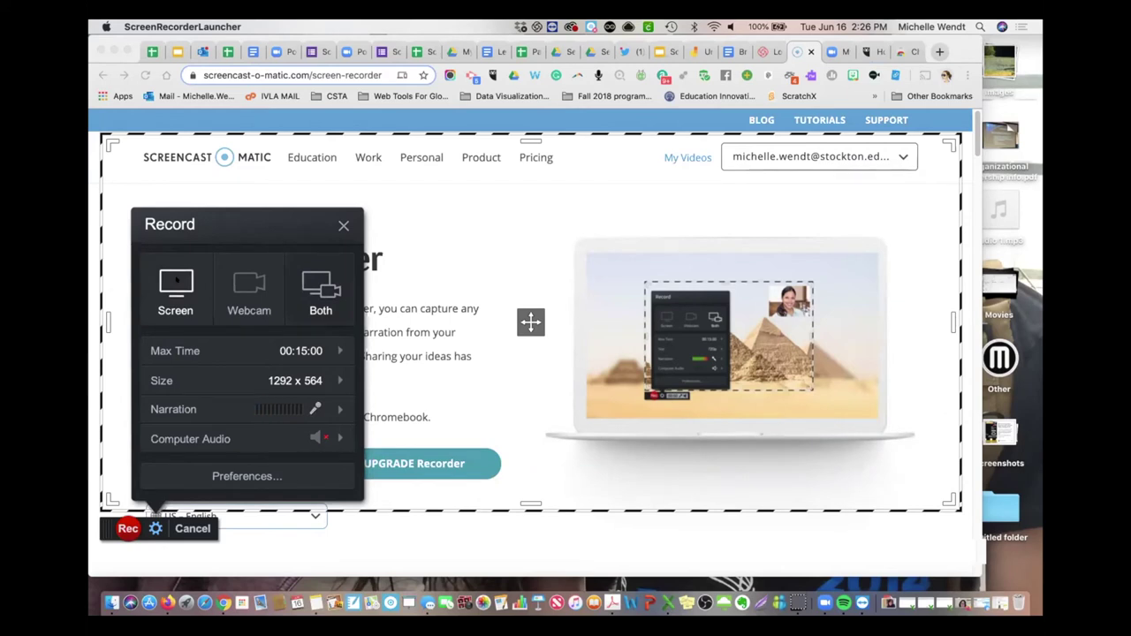
{"action": "mouse_move", "coordinate": [316, 347]}
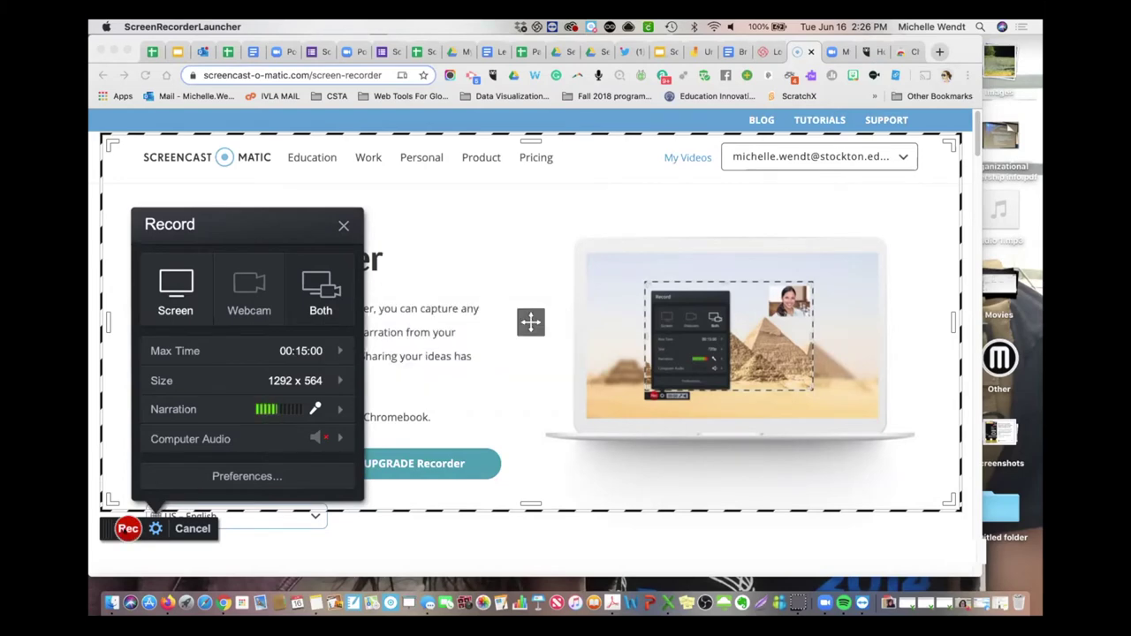
Record the screen while switching to the Screen Recording-Spring Fling presentation, pausing and resuming once, and finish the recording with Save / Upload.
{"action": "key", "text": "alt+p"}
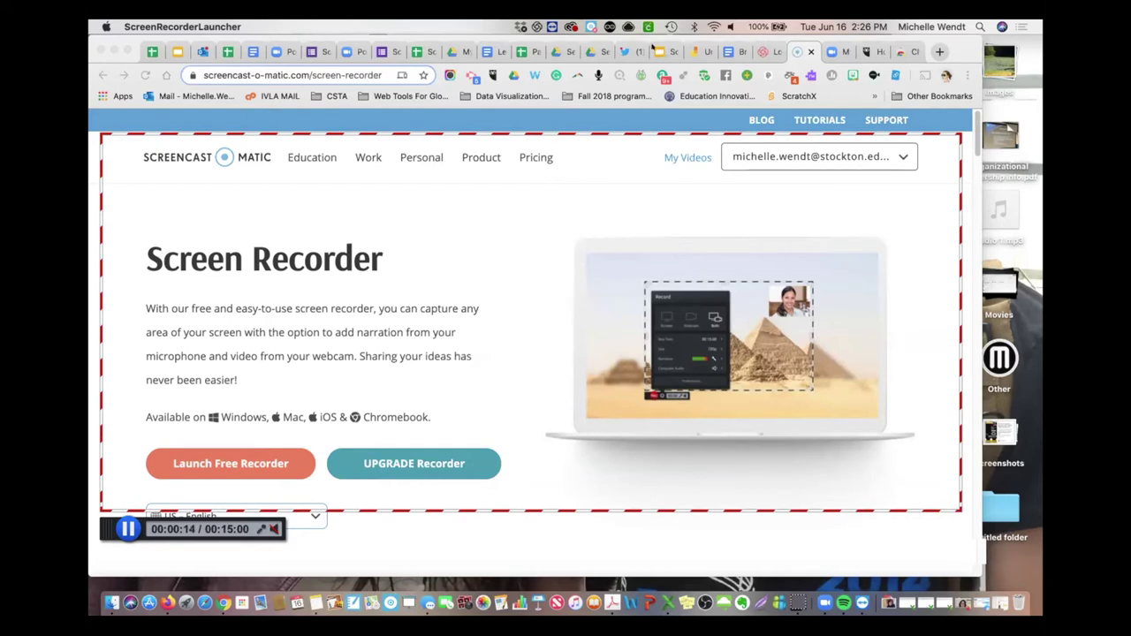
{"action": "left_click", "coordinate": [656, 49]}
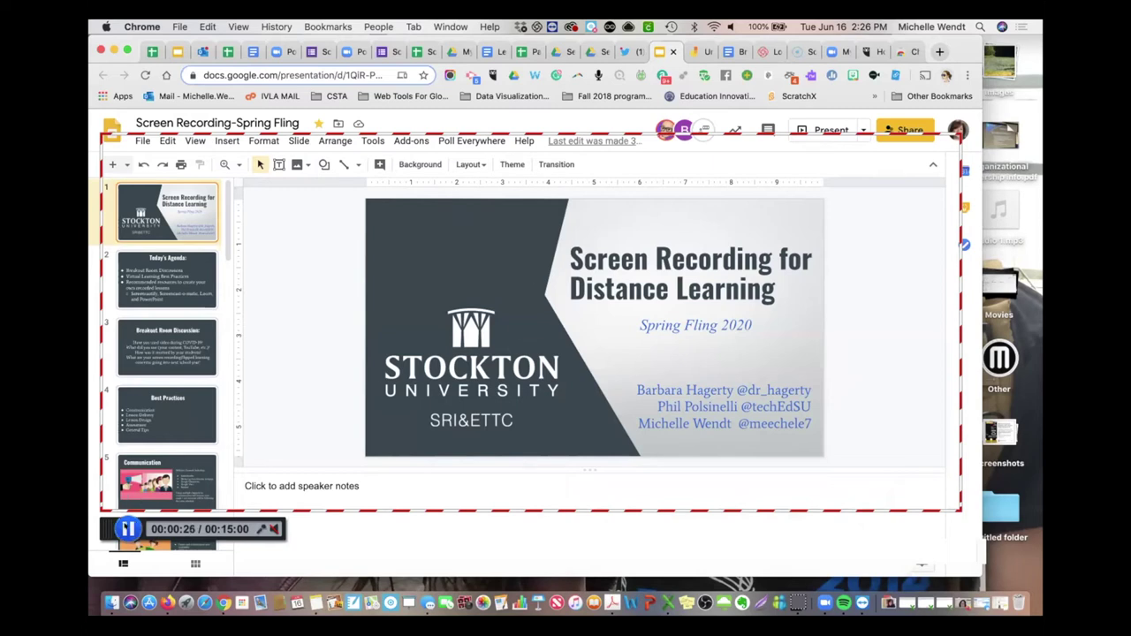
{"action": "key", "text": "alt+p"}
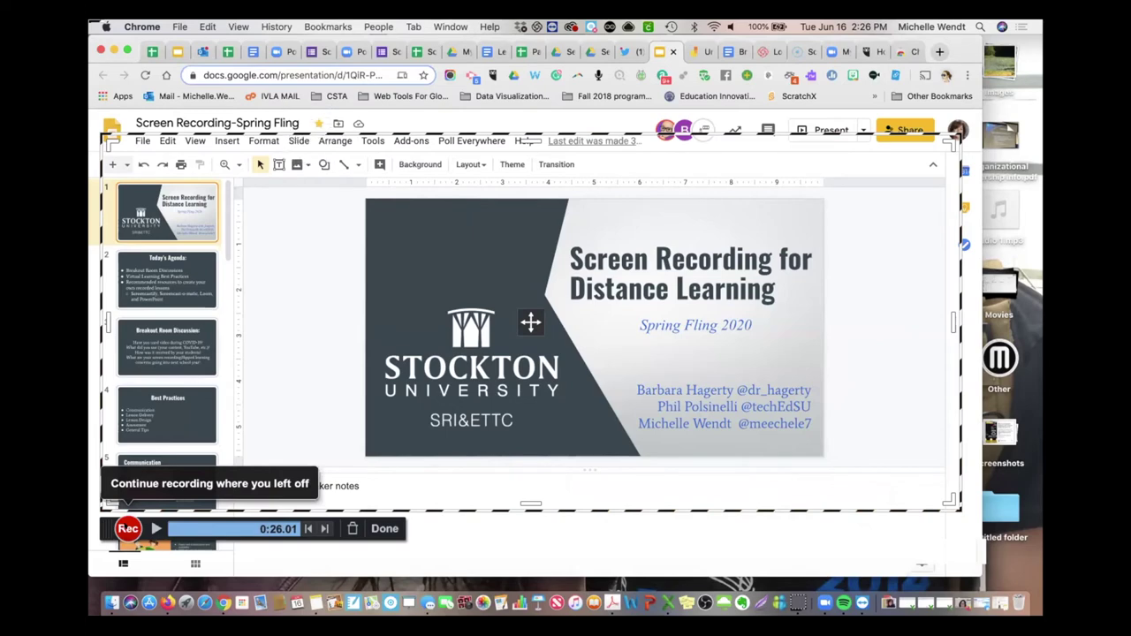
{"action": "key", "text": "alt+p"}
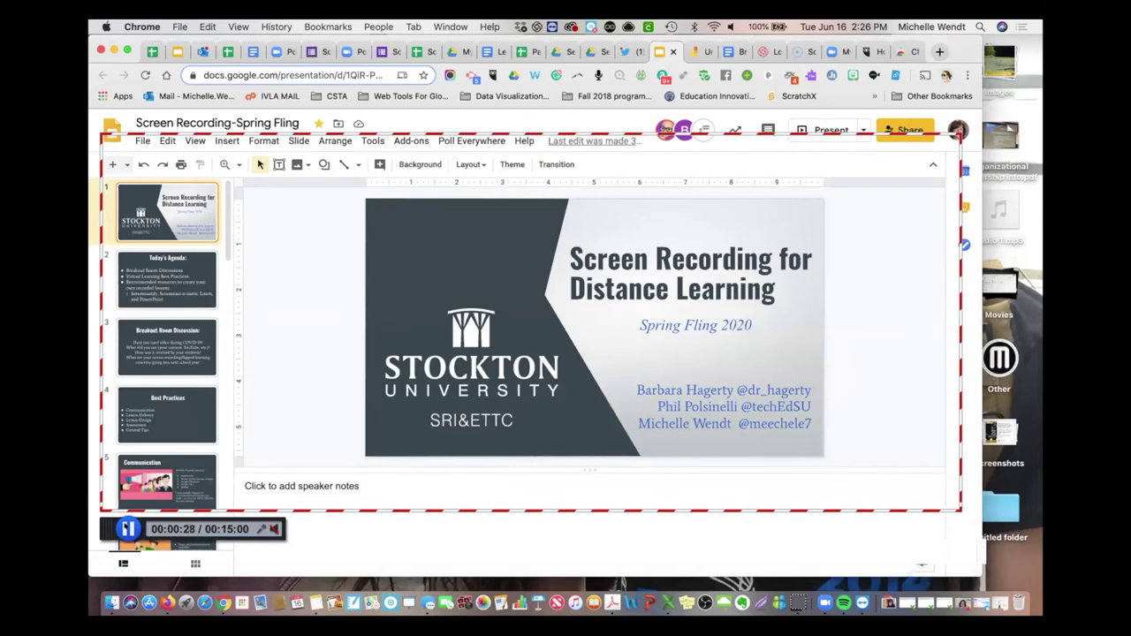
{"action": "left_click", "coordinate": [128, 529]}
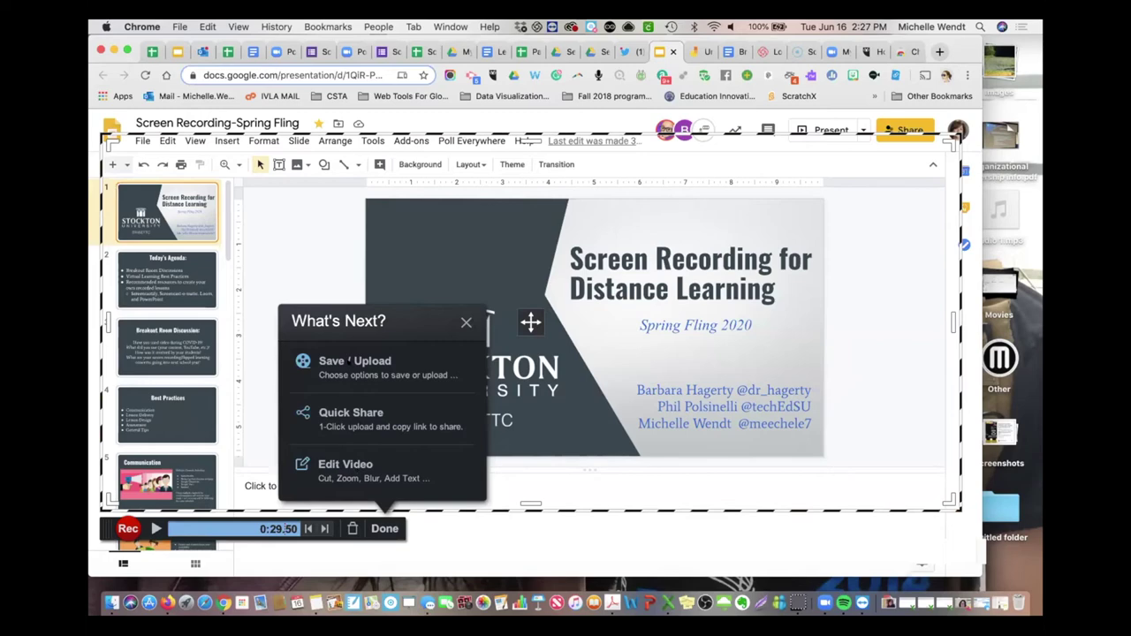
{"action": "left_click", "coordinate": [466, 322]}
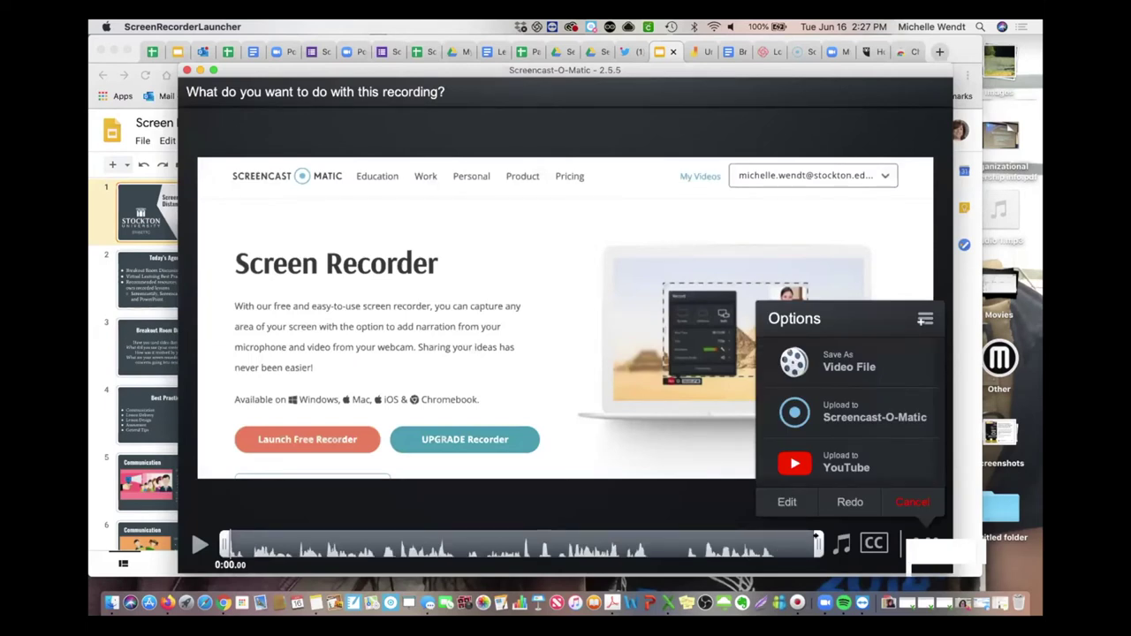
Trim the recording's end slightly, set its start to 0:00.12, and move the Screencast-O-Matic window higher.
{"action": "left_click_drag", "start_coordinate": [816, 542], "coordinate": [813, 542]}
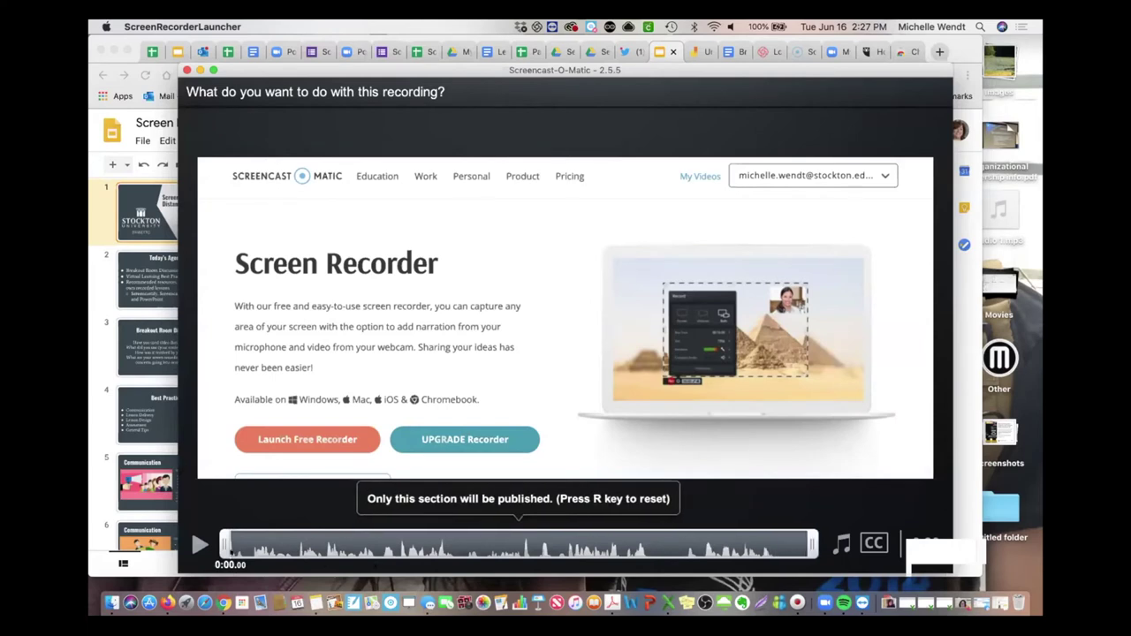
{"action": "mouse_move", "coordinate": [221, 543]}
{"action": "left_mouse_down"}
{"action": "mouse_move", "coordinate": [258, 543]}
{"action": "mouse_move", "coordinate": [221, 544]}
{"action": "left_mouse_up"}
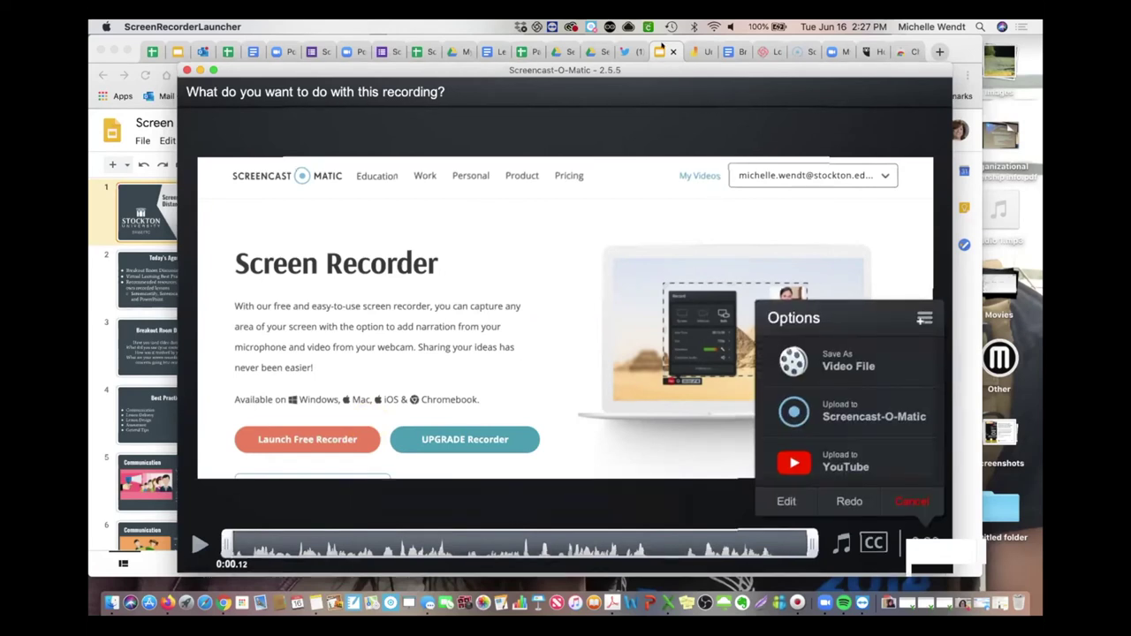
{"action": "left_click_drag", "start_coordinate": [668, 66], "coordinate": [657, 41]}
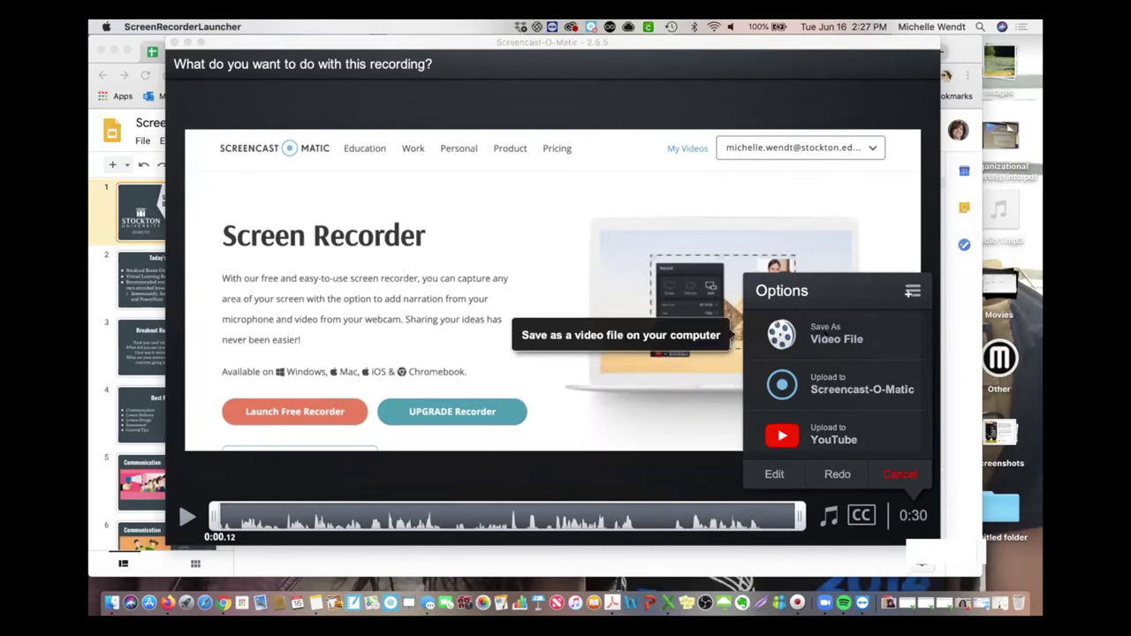
Choose to save the recording as a video file and keep Recording #10 as its filename.
{"action": "left_click", "coordinate": [825, 336]}
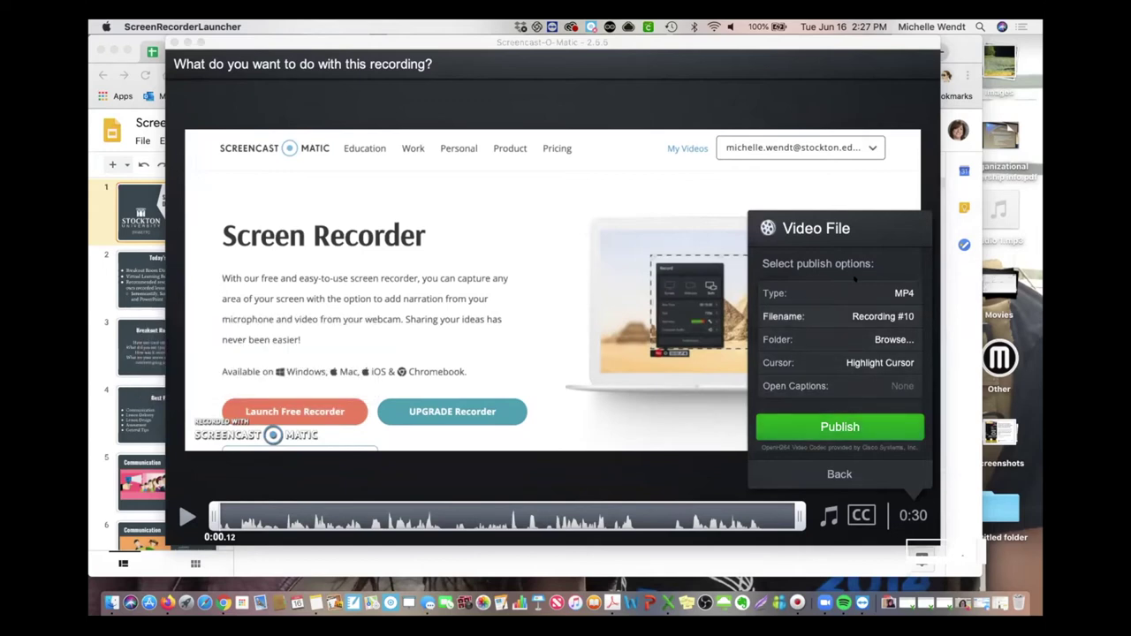
{"action": "left_click", "coordinate": [853, 316]}
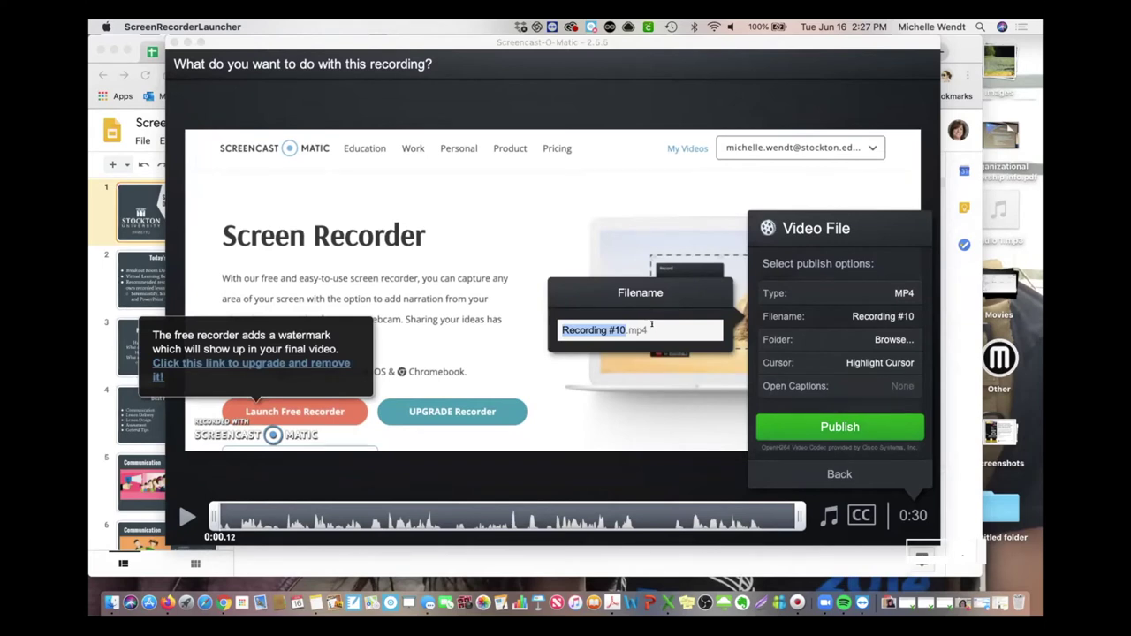
{"action": "key", "text": "Return"}
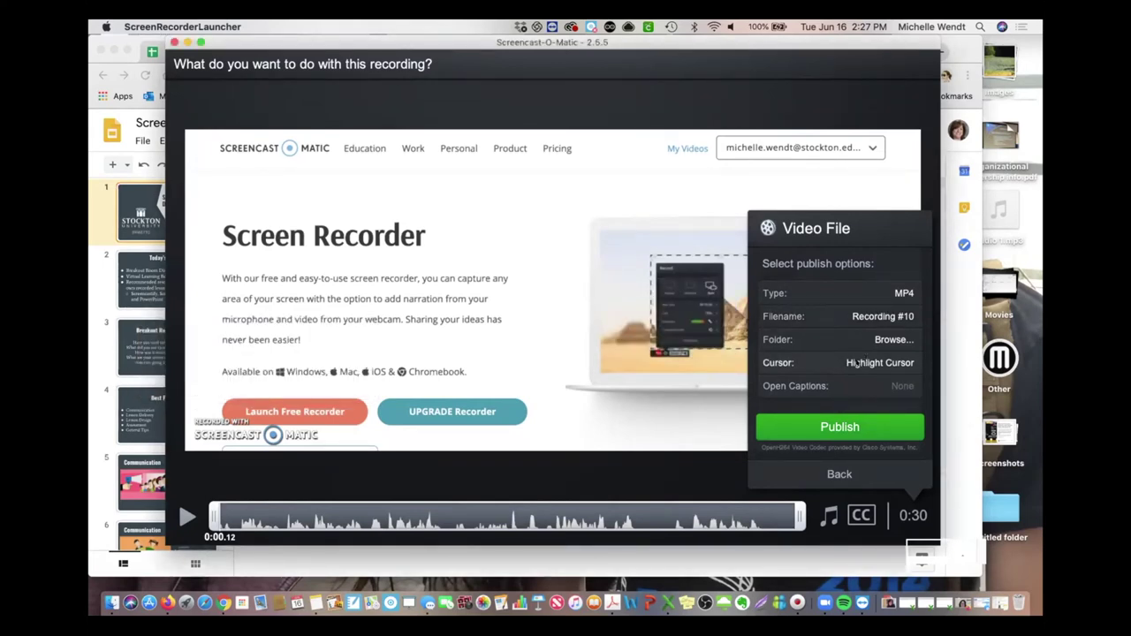
Set the destination folder to Downloads, publish the recording as an MP4 video file, and close the publishing dialog.
{"action": "left_click", "coordinate": [847, 428]}
{"action": "left_click", "coordinate": [877, 339]}
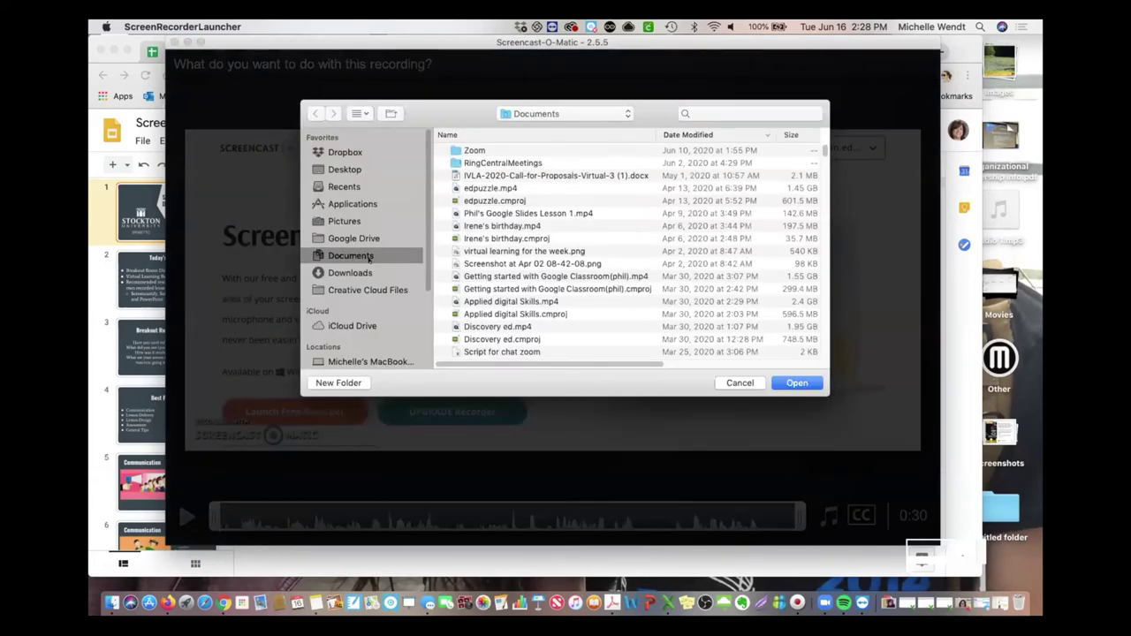
{"action": "left_click", "coordinate": [357, 272]}
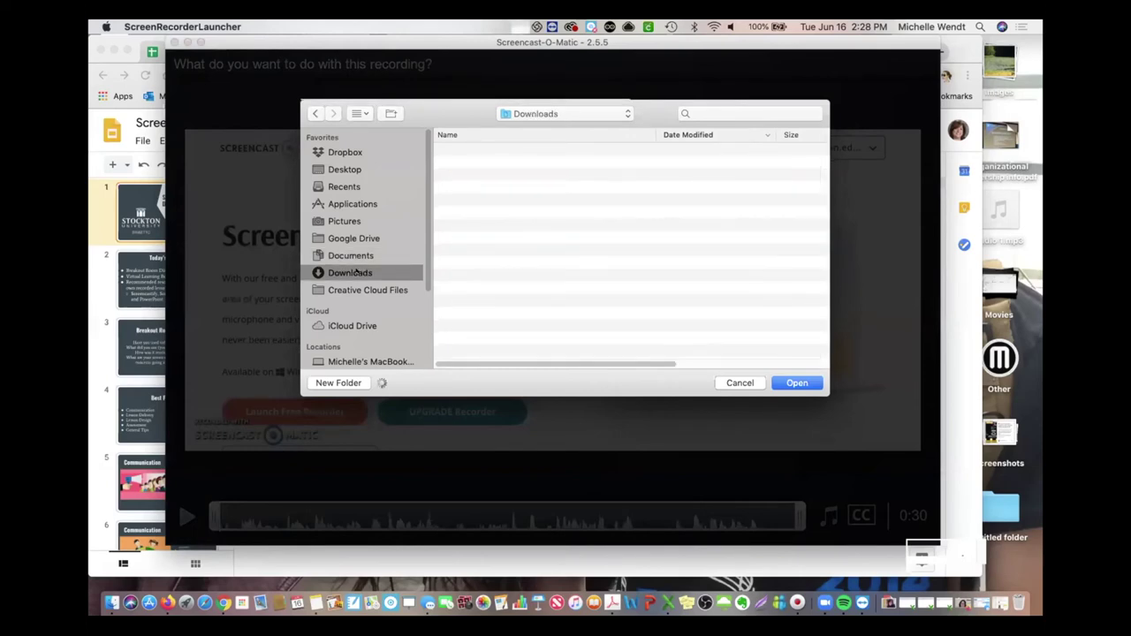
{"action": "left_click", "coordinate": [792, 384]}
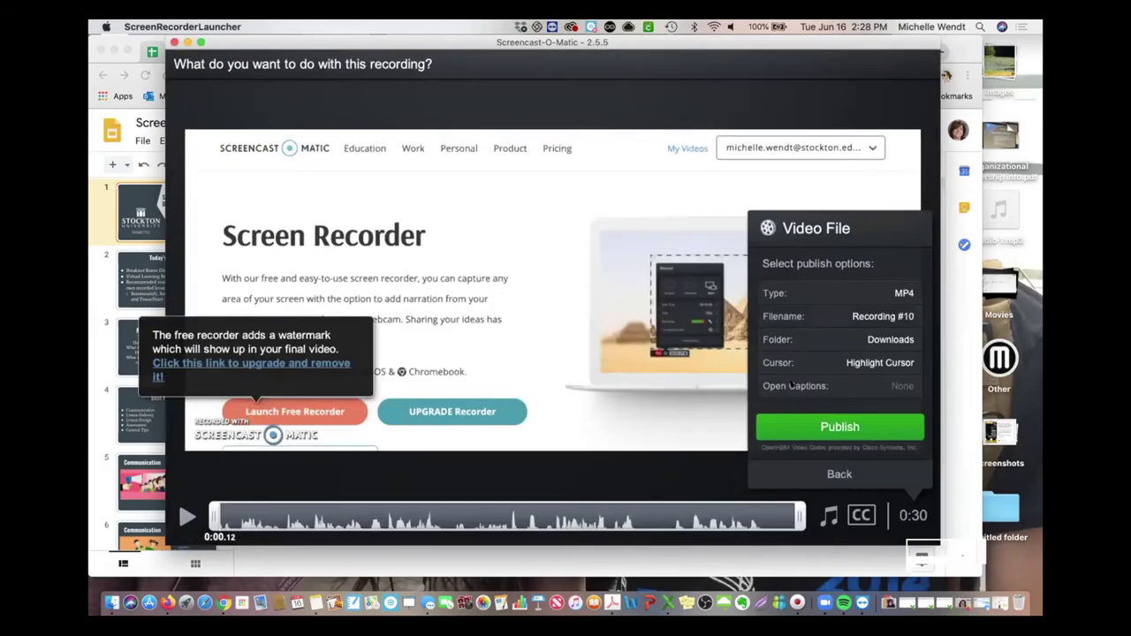
{"action": "left_click", "coordinate": [833, 426]}
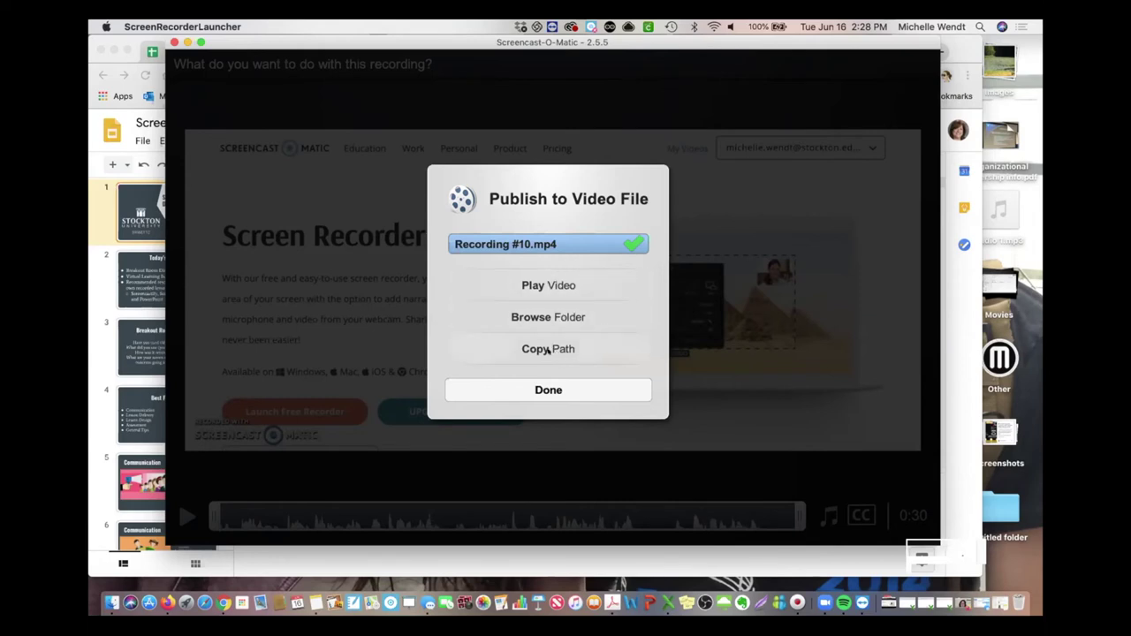
{"action": "left_click", "coordinate": [549, 398]}
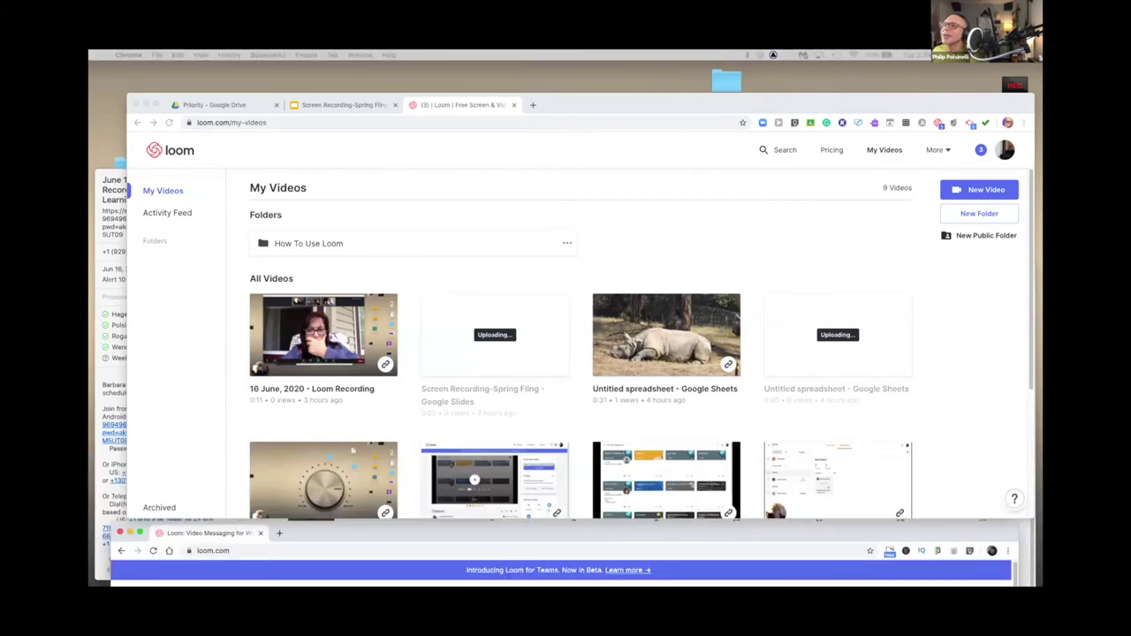
Reposition and resize the Loom My Videos window, and bring the loom.com home page window in front of it.
{"action": "left_click", "coordinate": [162, 331]}
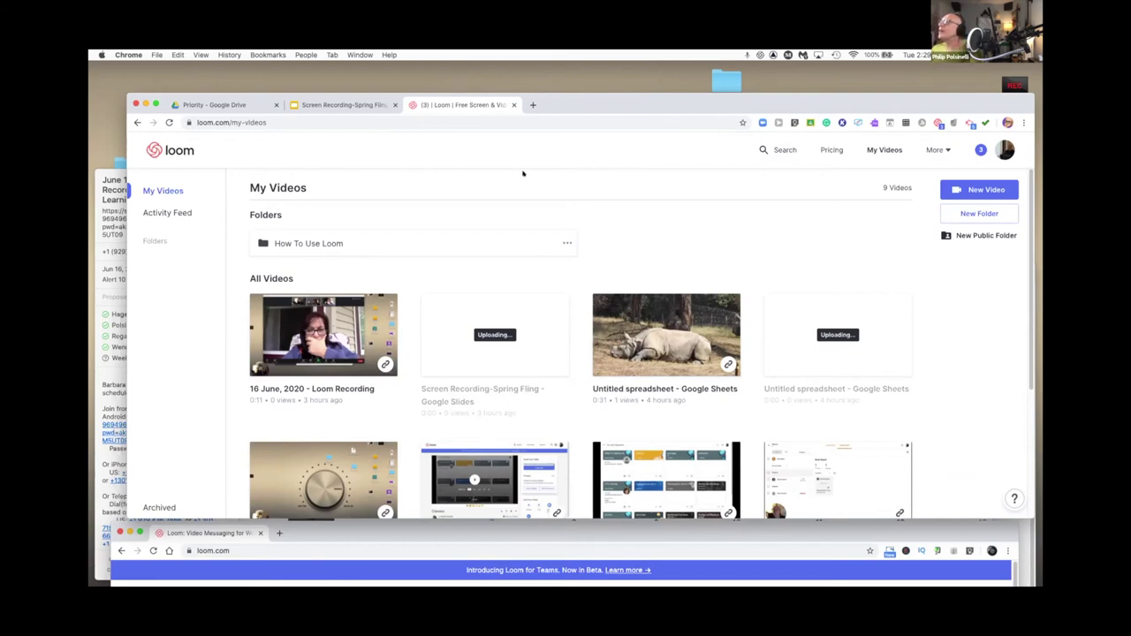
{"action": "left_click_drag", "start_coordinate": [638, 110], "coordinate": [580, 66]}
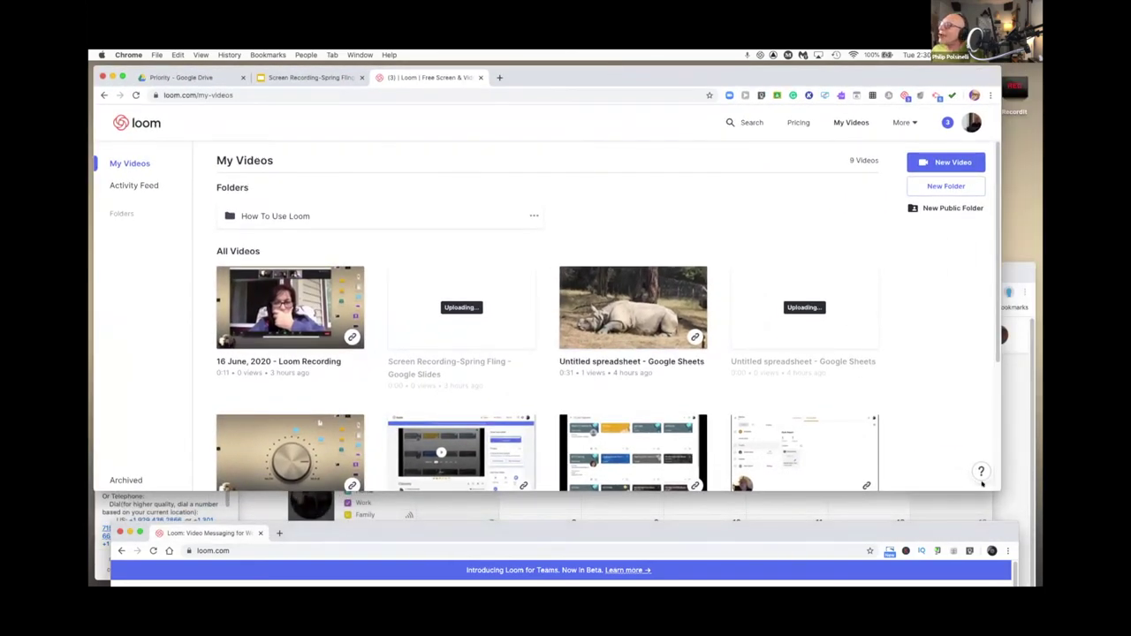
{"action": "mouse_move", "coordinate": [993, 486]}
{"action": "left_mouse_down"}
{"action": "mouse_move", "coordinate": [913, 514]}
{"action": "mouse_move", "coordinate": [866, 563]}
{"action": "mouse_move", "coordinate": [989, 501]}
{"action": "left_mouse_up"}
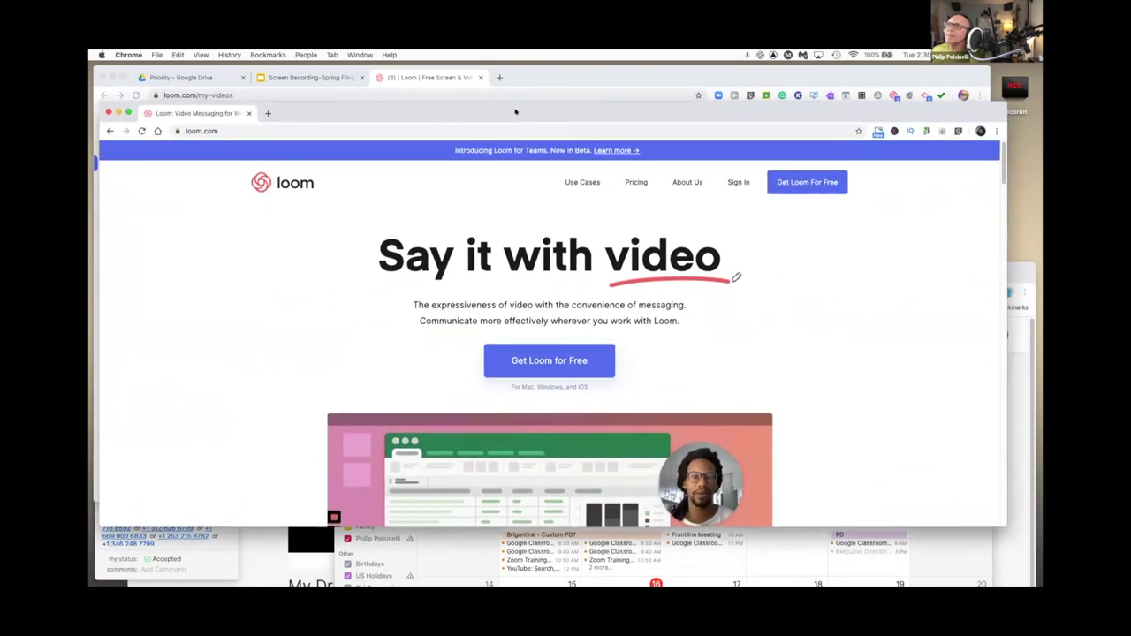
Sign up for a free Loom account with the first listed Google account, agree to the terms, and specify use as a teacher.
{"action": "left_click_drag", "start_coordinate": [521, 108], "coordinate": [522, 112]}
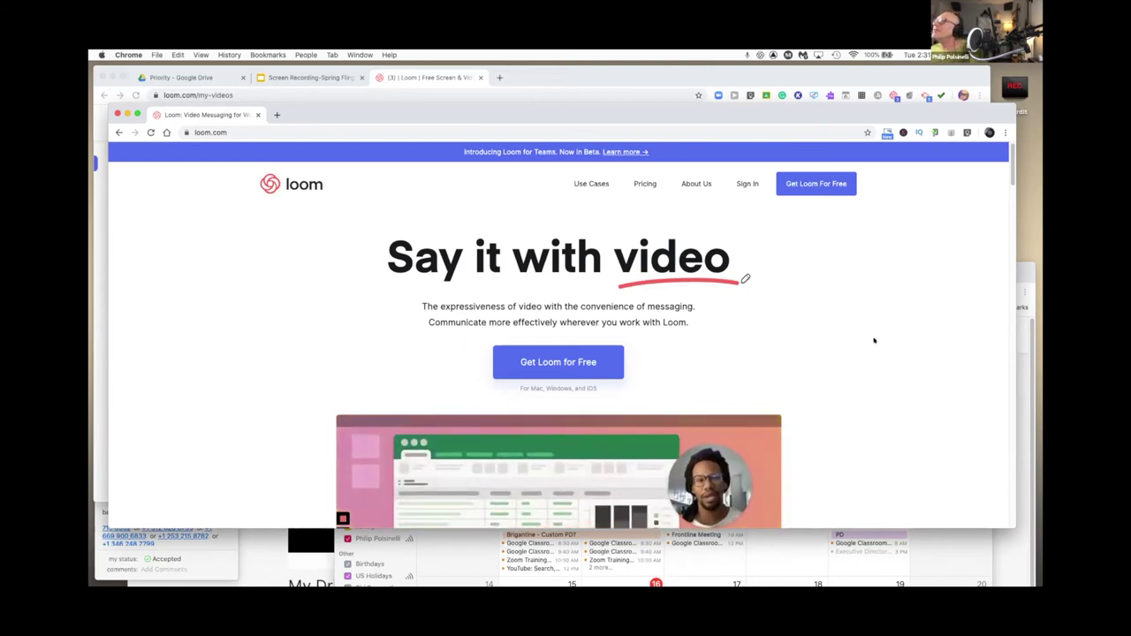
{"action": "mouse_move", "coordinate": [882, 126]}
{"action": "left_mouse_down"}
{"action": "mouse_move", "coordinate": [865, 142]}
{"action": "mouse_move", "coordinate": [896, 122]}
{"action": "left_mouse_up"}
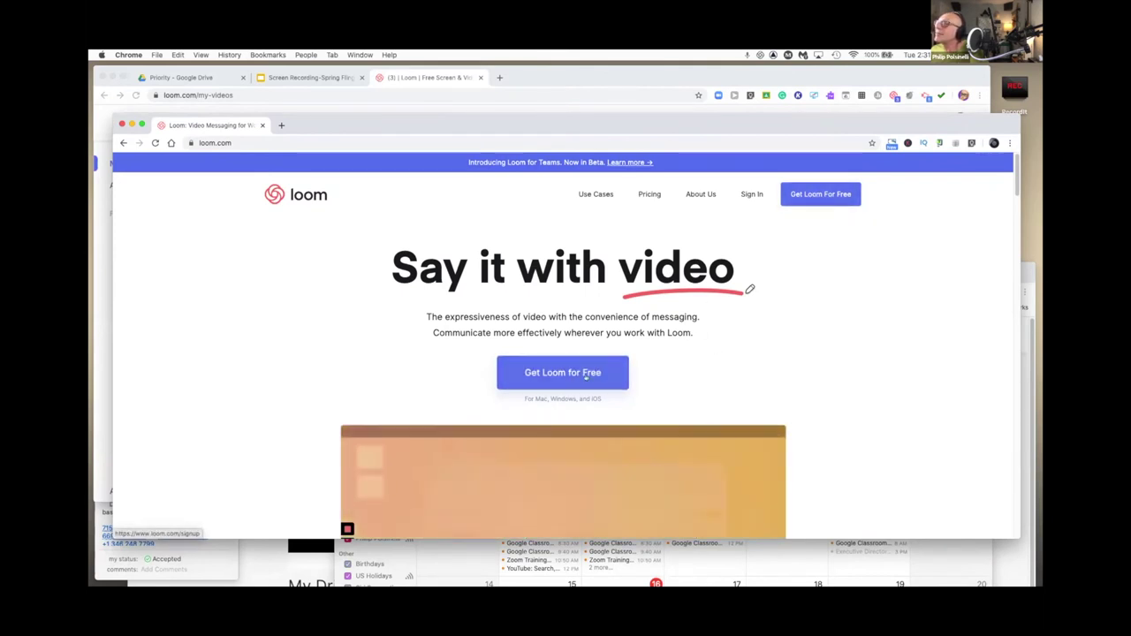
{"action": "left_click", "coordinate": [830, 194]}
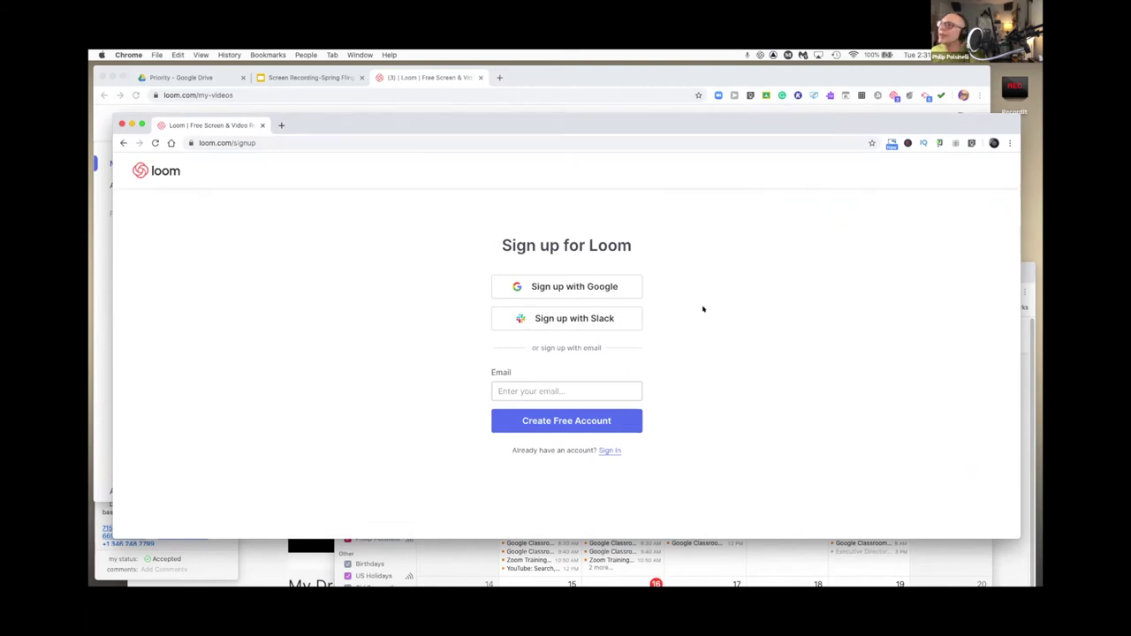
{"action": "left_click", "coordinate": [578, 292]}
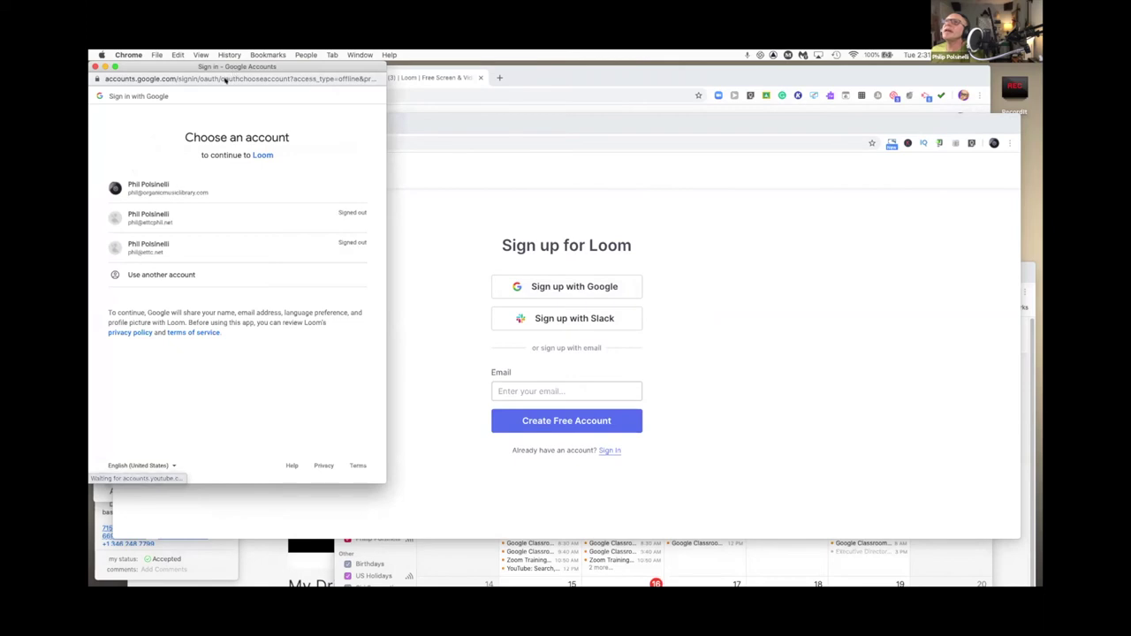
{"action": "left_click", "coordinate": [163, 186]}
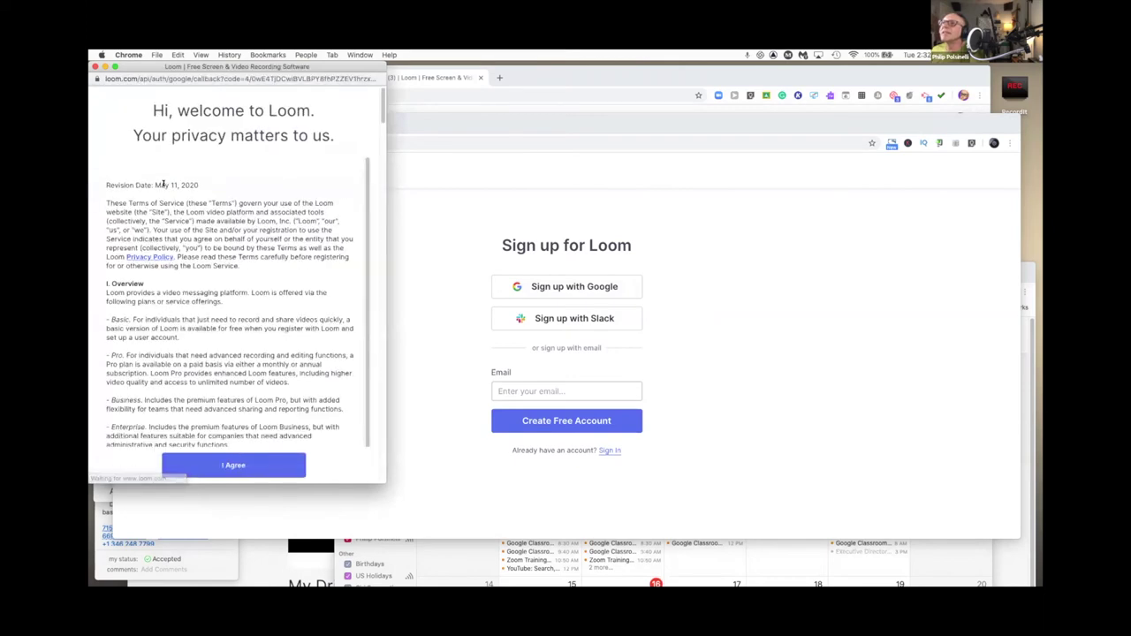
{"action": "scroll", "coordinate": [230, 318], "scroll_direction": "down", "scroll_amount": 10}
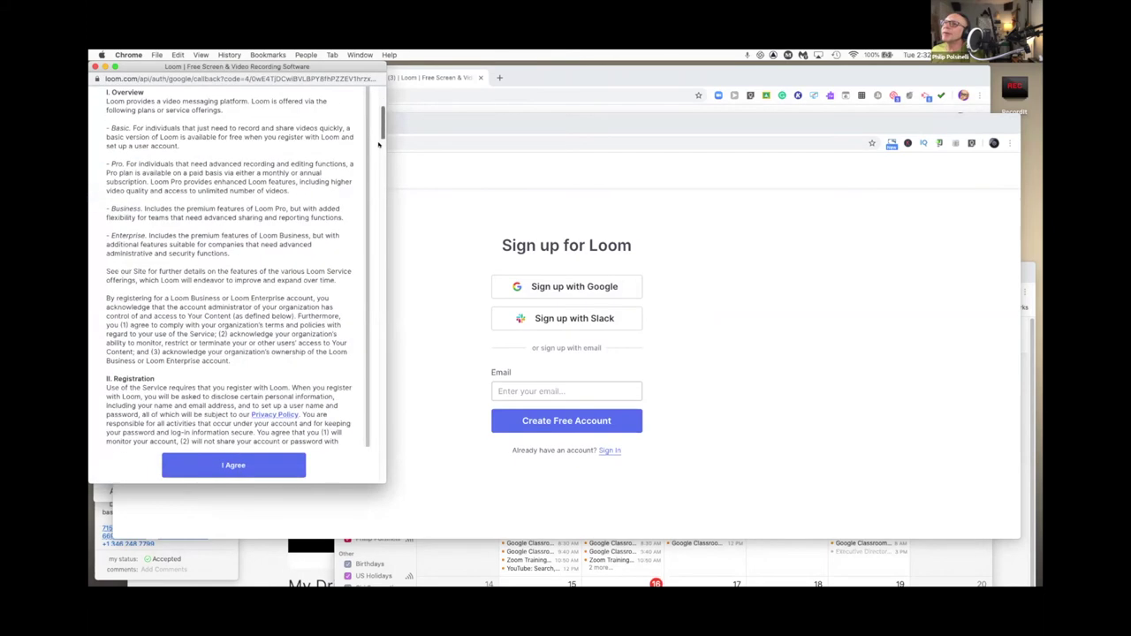
{"action": "left_click", "coordinate": [234, 464]}
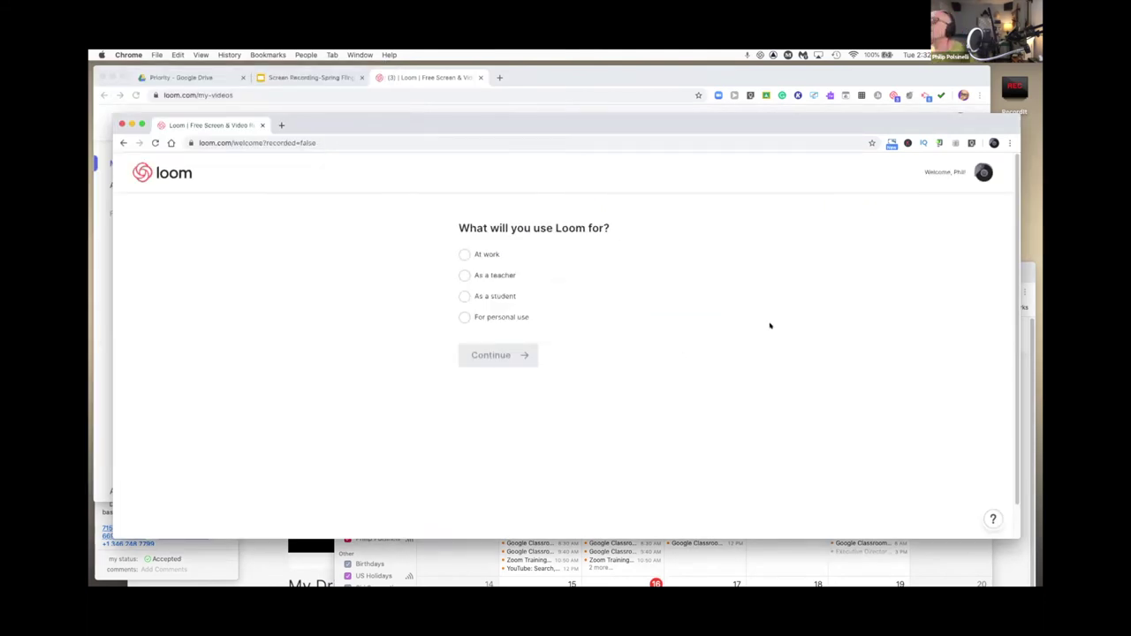
{"action": "left_click", "coordinate": [463, 276]}
{"action": "left_click", "coordinate": [493, 354]}
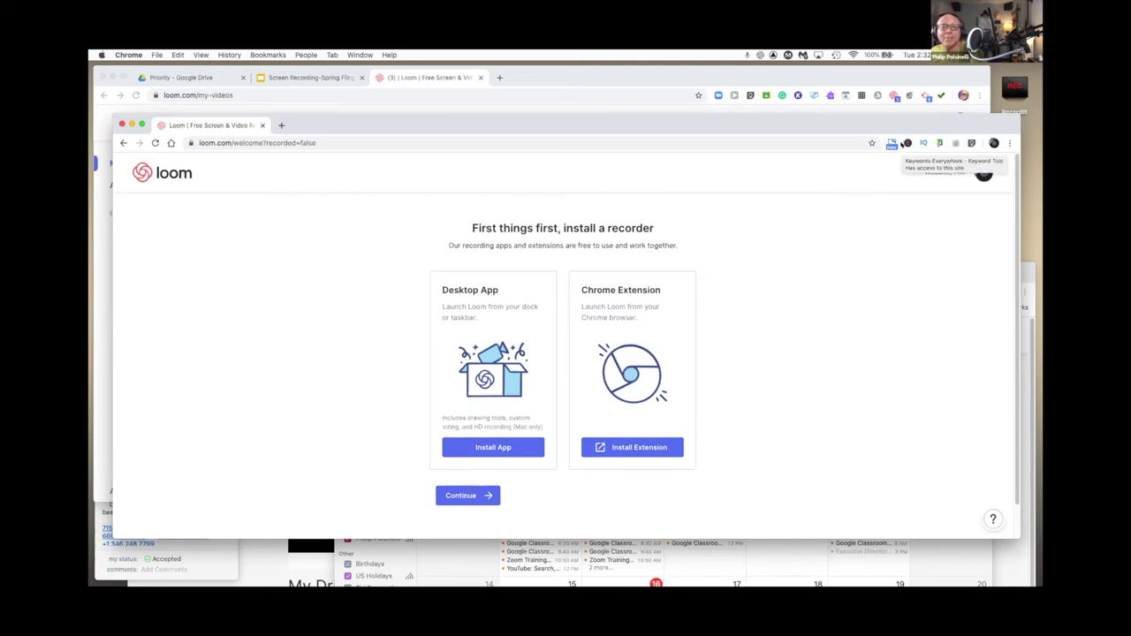
Install the Loom for Chrome extension from the Chrome Web Store and dismiss its installation notice.
{"action": "left_click_drag", "start_coordinate": [807, 124], "coordinate": [793, 107]}
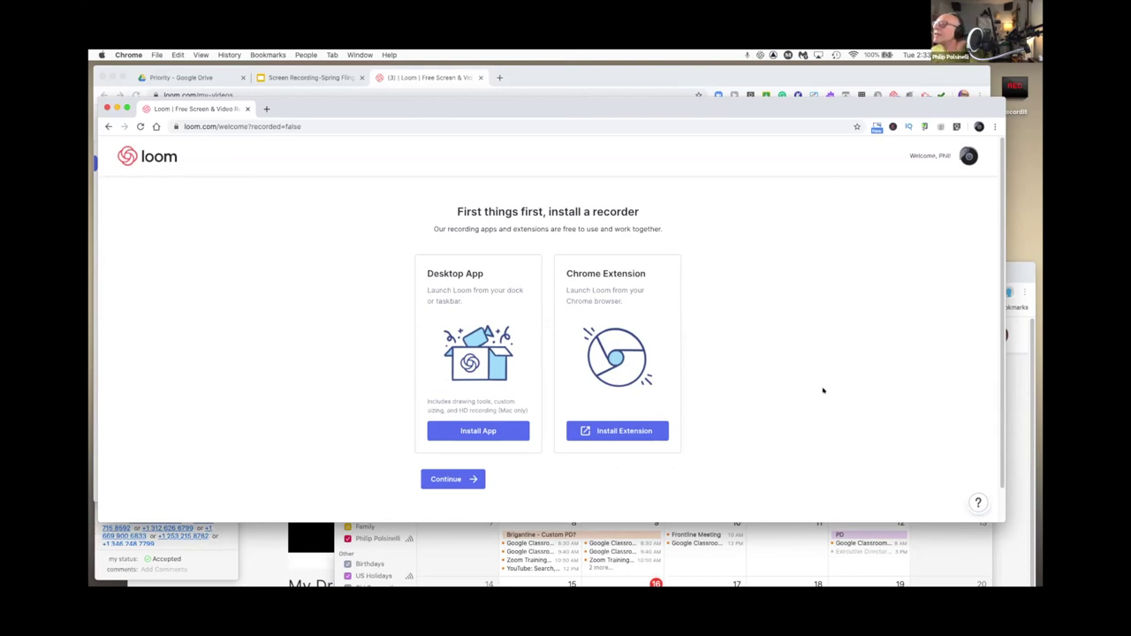
{"action": "left_click", "coordinate": [619, 431]}
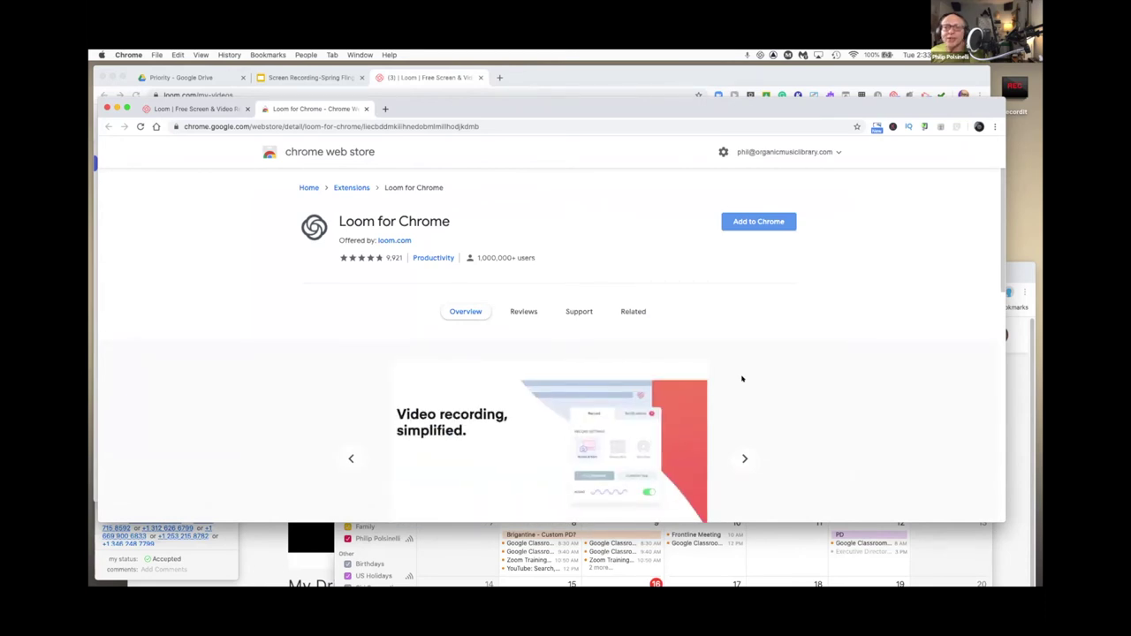
{"action": "left_click", "coordinate": [758, 221]}
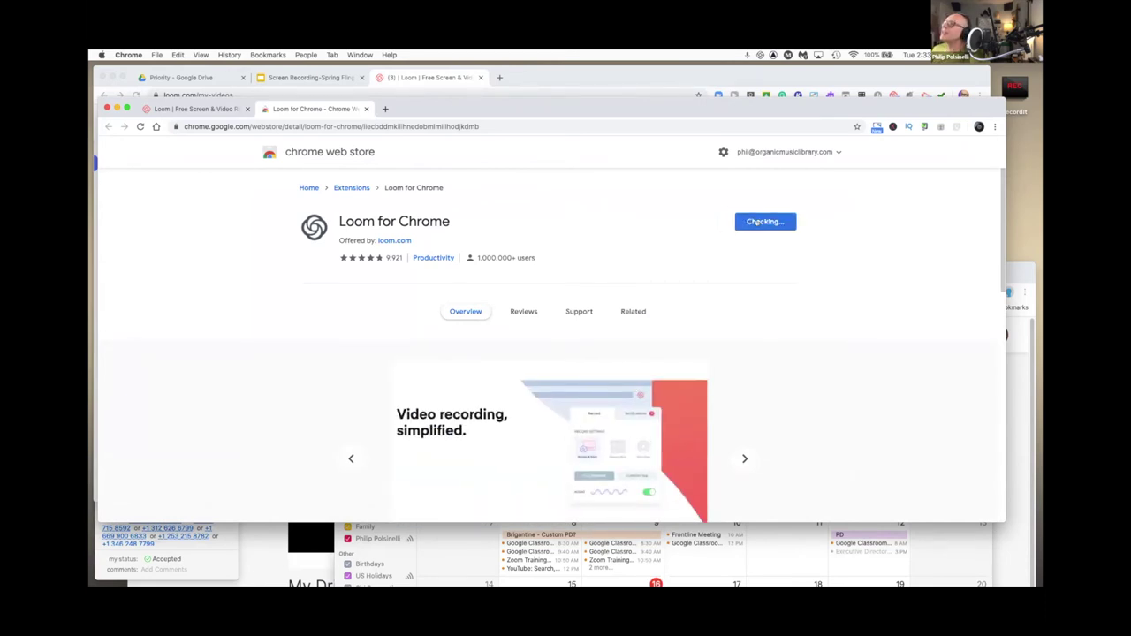
{"action": "left_click", "coordinate": [626, 252]}
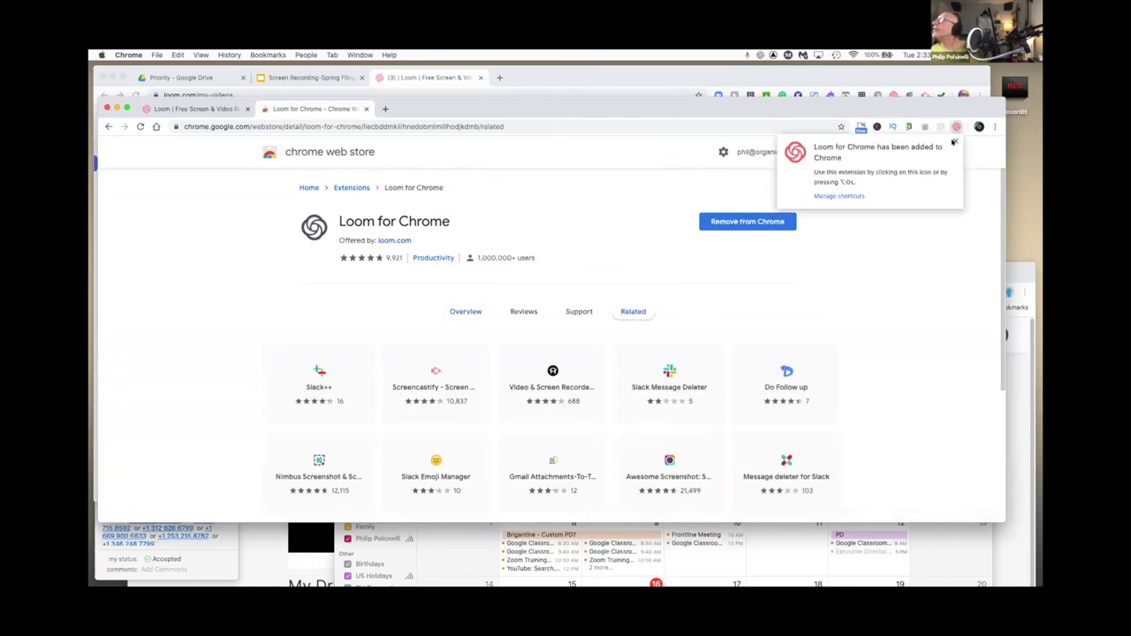
{"action": "left_click", "coordinate": [955, 141]}
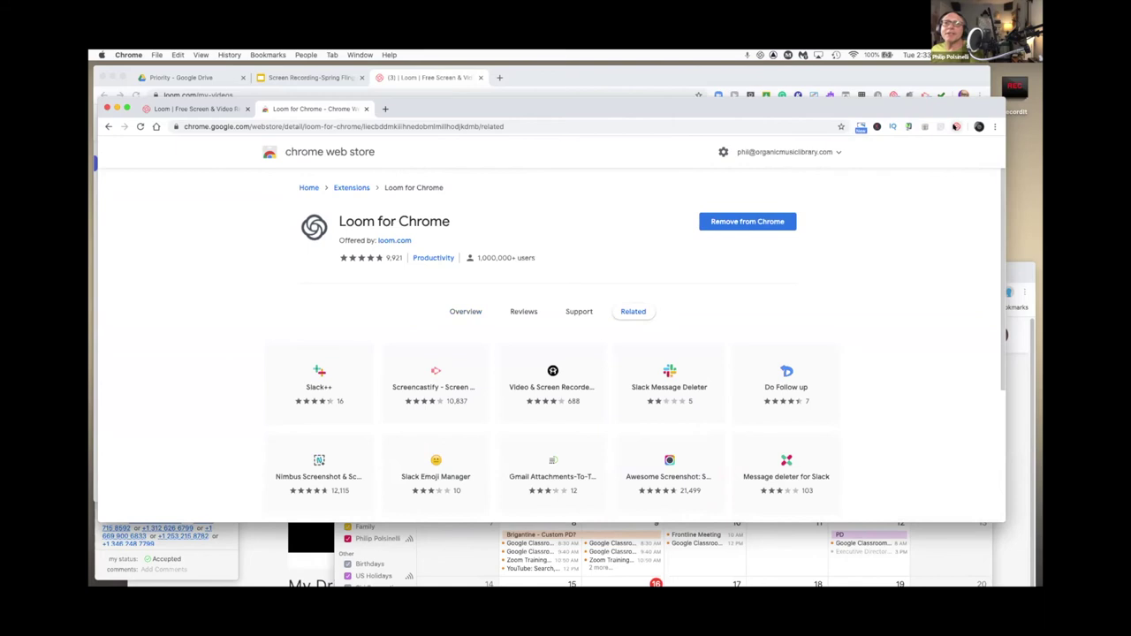
Move the Chrome Web Store window out of the way, then enlarge and reposition the Loom My Videos window.
{"action": "left_click_drag", "start_coordinate": [886, 104], "coordinate": [831, 545]}
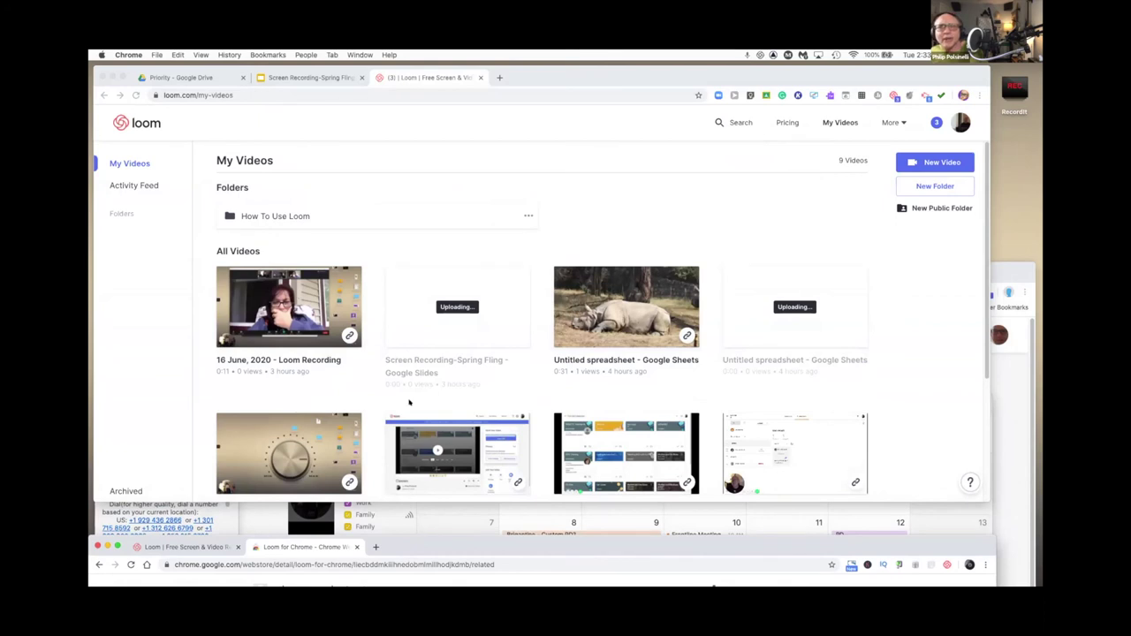
{"action": "left_click_drag", "start_coordinate": [497, 542], "coordinate": [505, 563]}
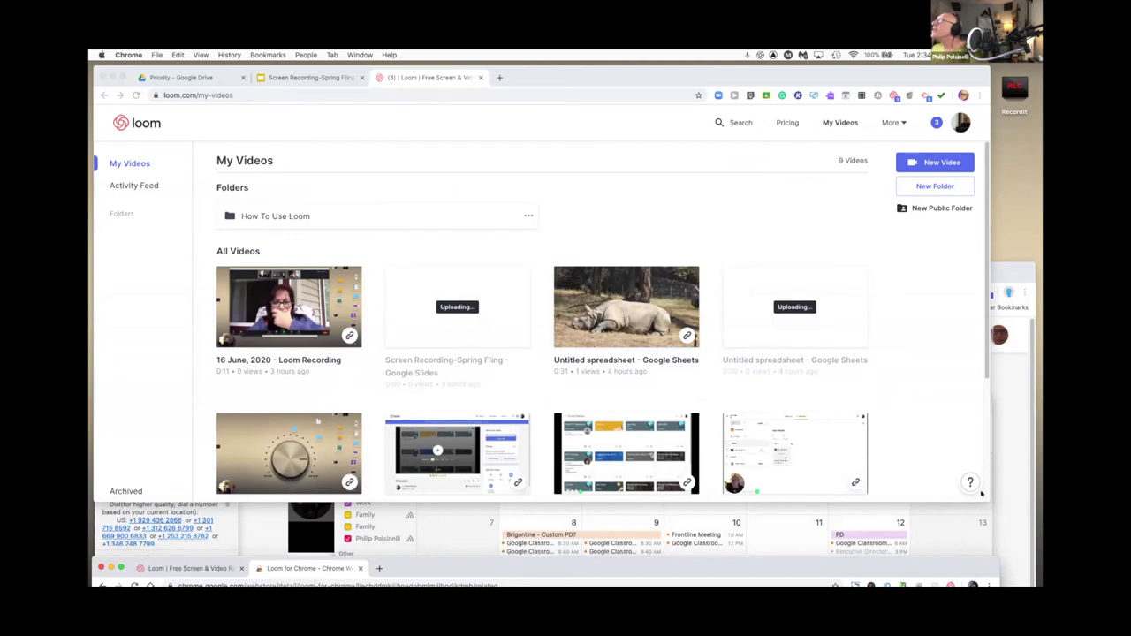
{"action": "left_click_drag", "start_coordinate": [980, 493], "coordinate": [998, 530]}
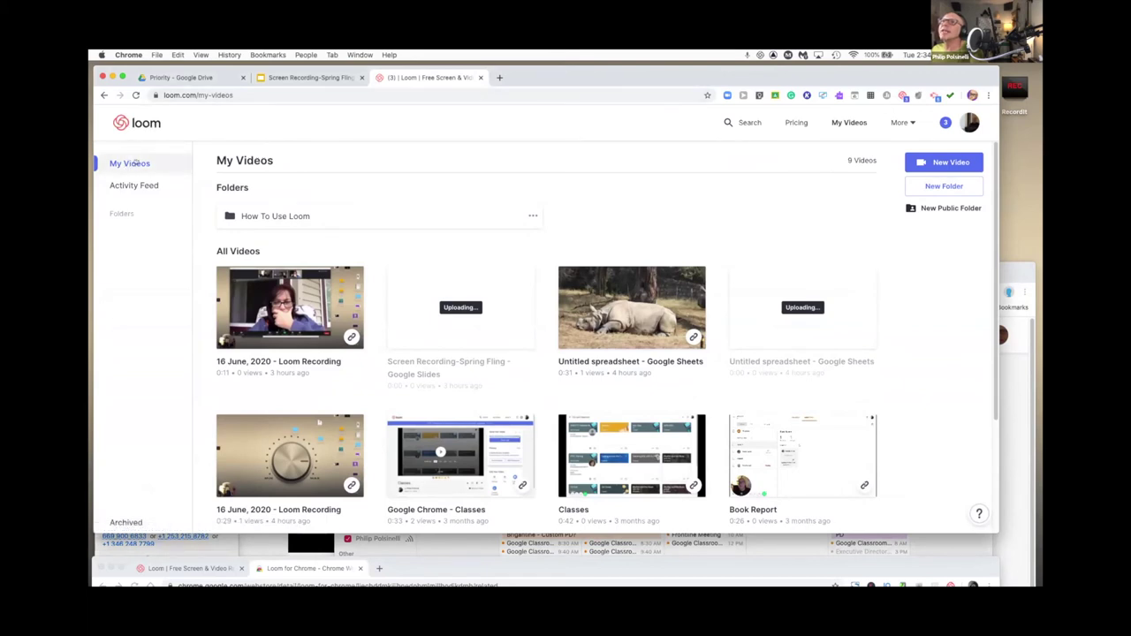
{"action": "left_click", "coordinate": [132, 163]}
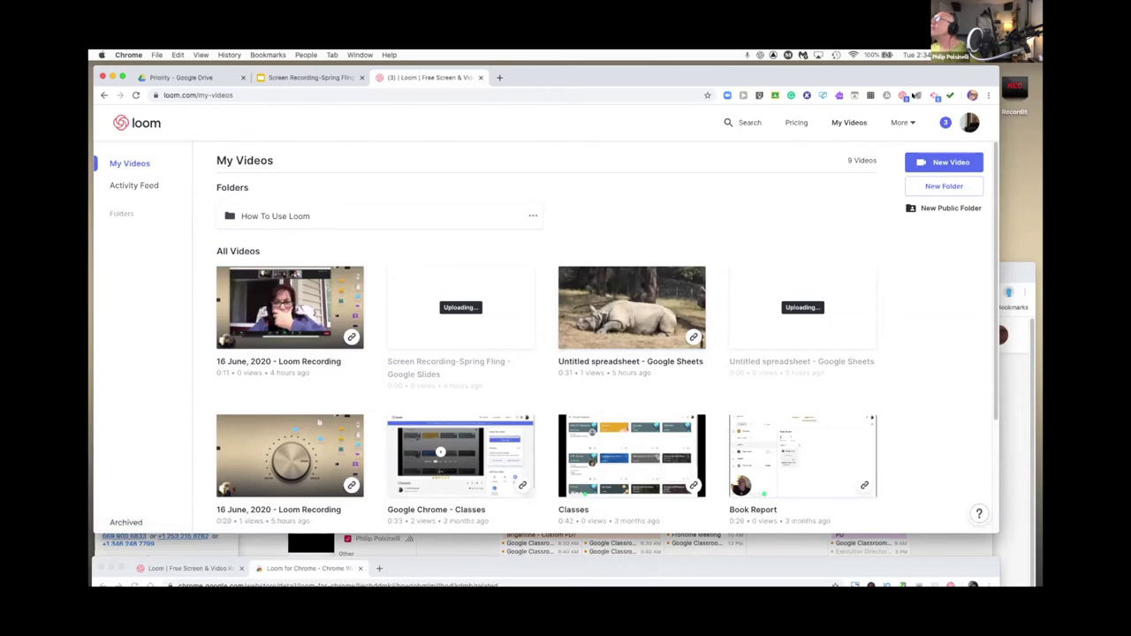
{"action": "mouse_move", "coordinate": [904, 77]}
{"action": "left_mouse_down"}
{"action": "mouse_move", "coordinate": [916, 96]}
{"action": "mouse_move", "coordinate": [895, 95]}
{"action": "left_mouse_up"}
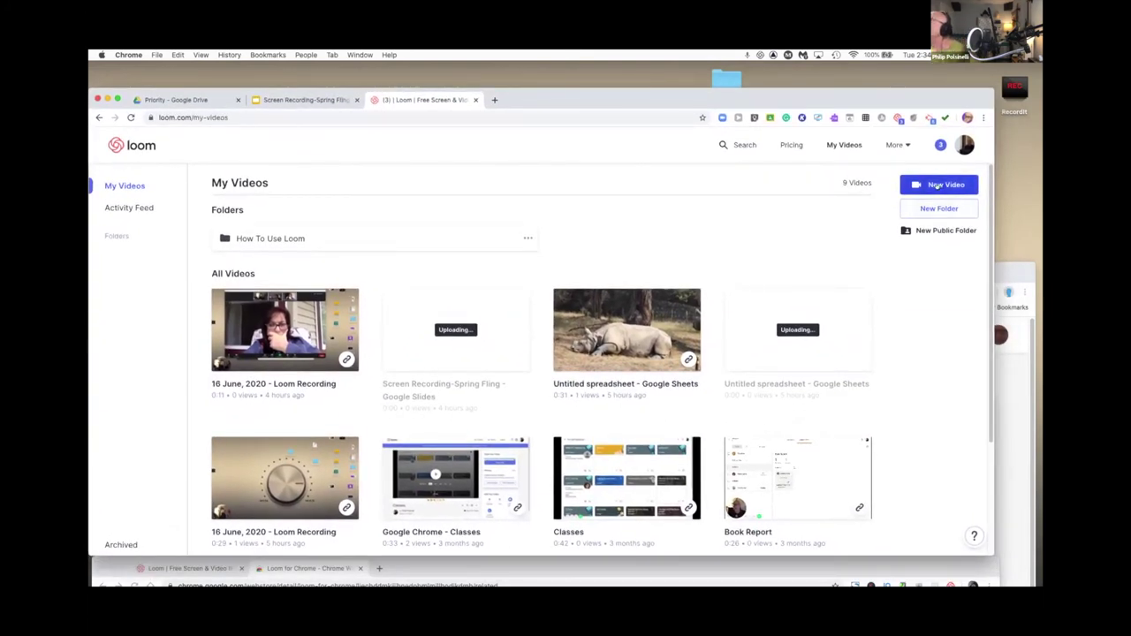
Set up a new Loom video, trying Screen+Cam and Cam Only before choosing Screen Only with Full Desktop, and bring up the Loom slide.
{"action": "left_click", "coordinate": [931, 185]}
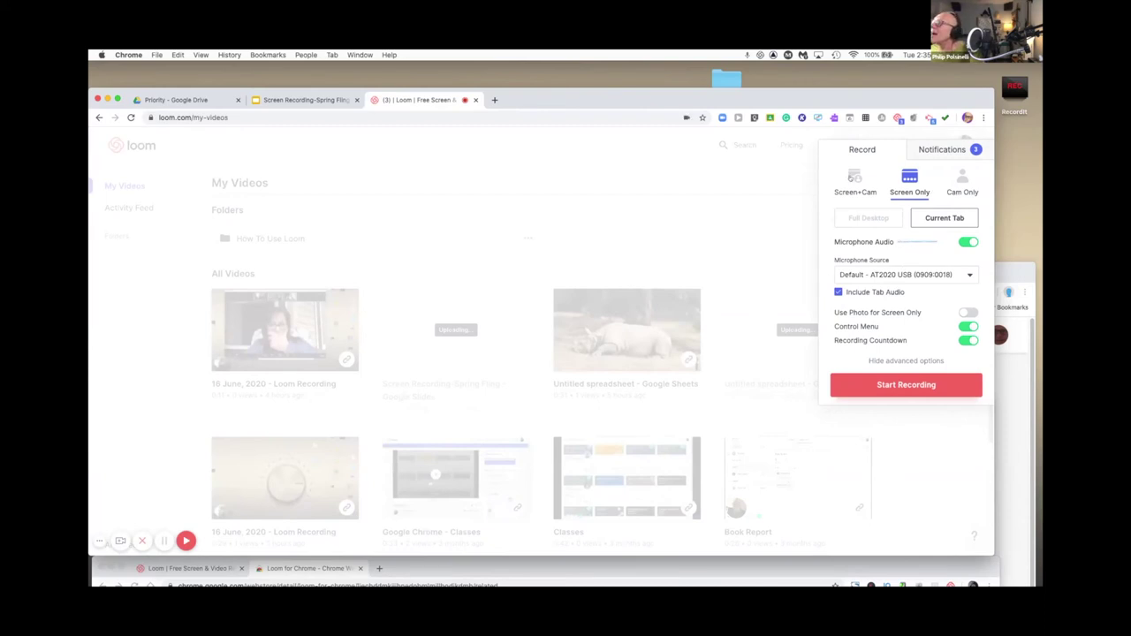
{"action": "left_click", "coordinate": [855, 177]}
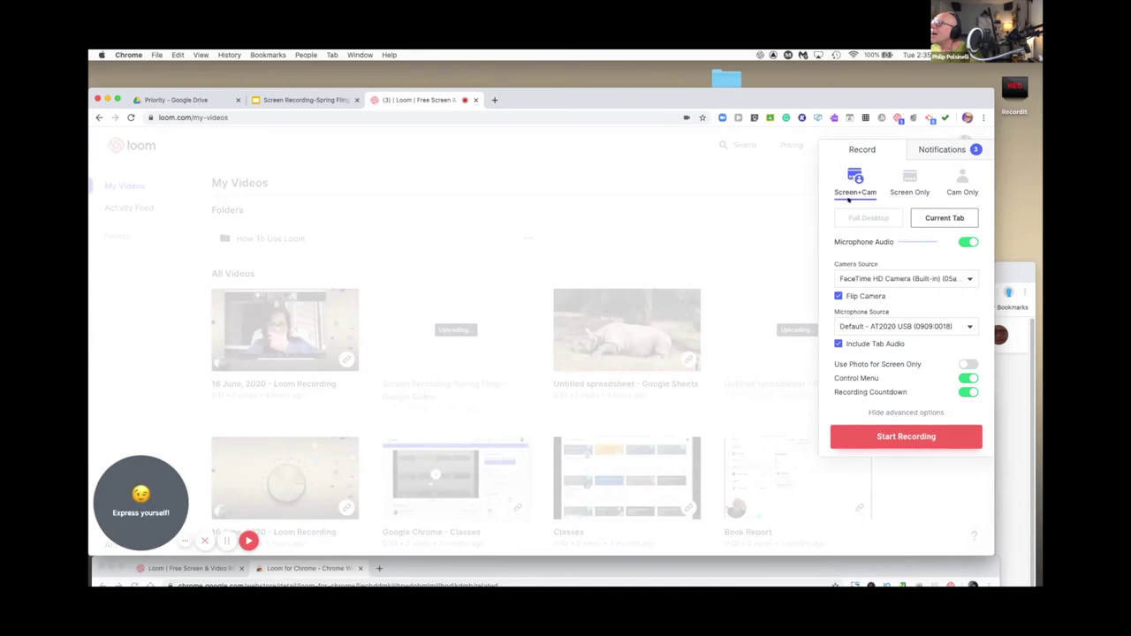
{"action": "mouse_move", "coordinate": [106, 467]}
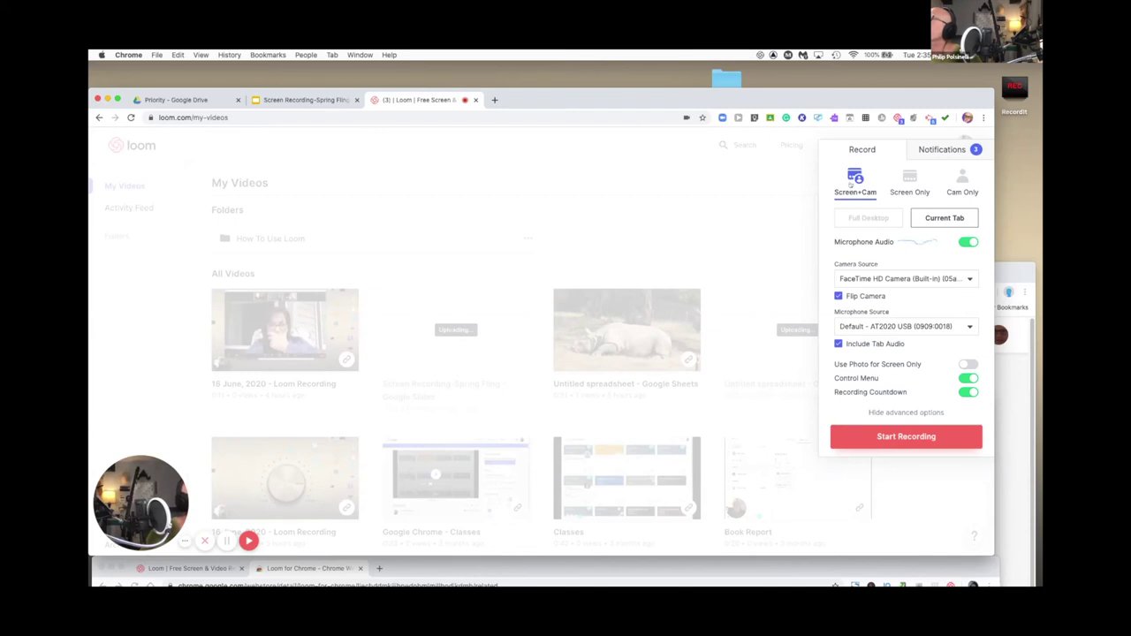
{"action": "left_click", "coordinate": [905, 181]}
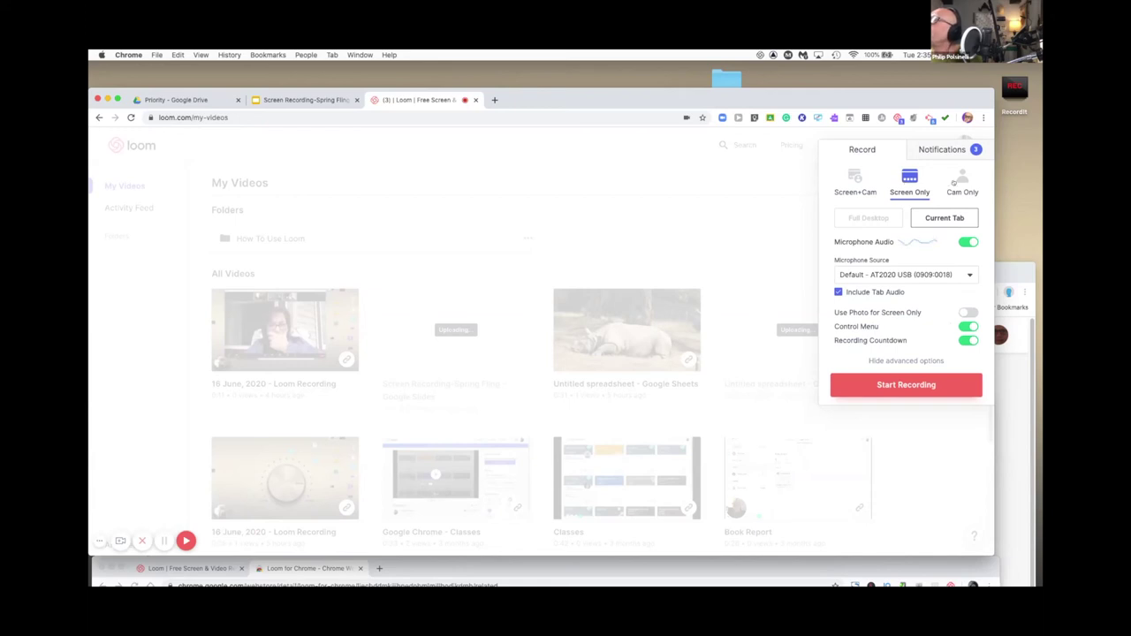
{"action": "left_click", "coordinate": [960, 180]}
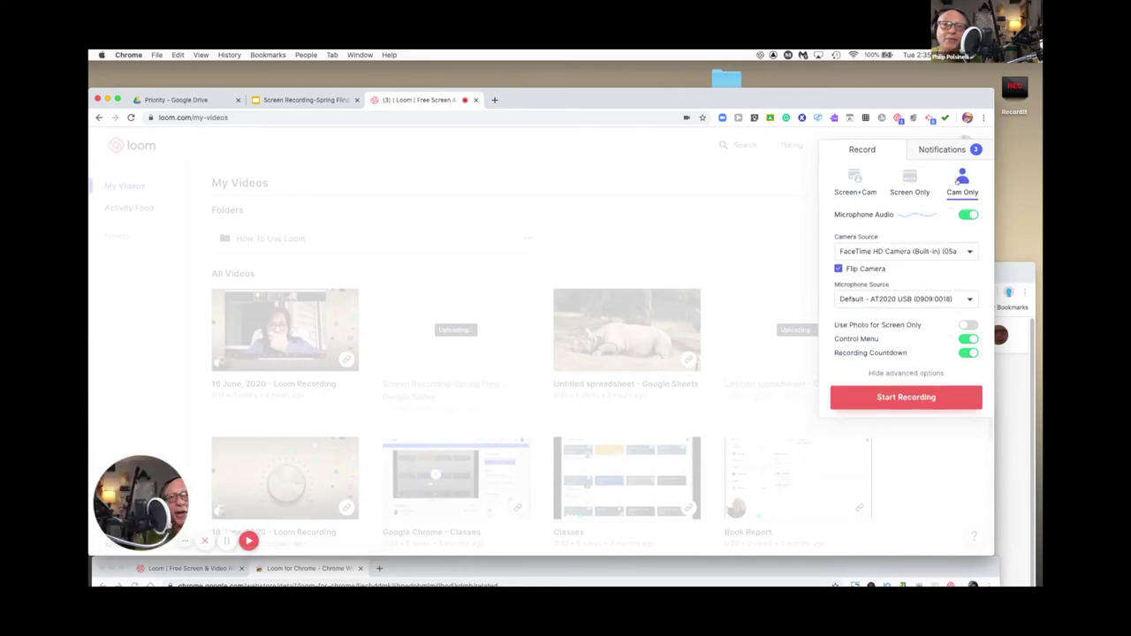
{"action": "left_click", "coordinate": [908, 180]}
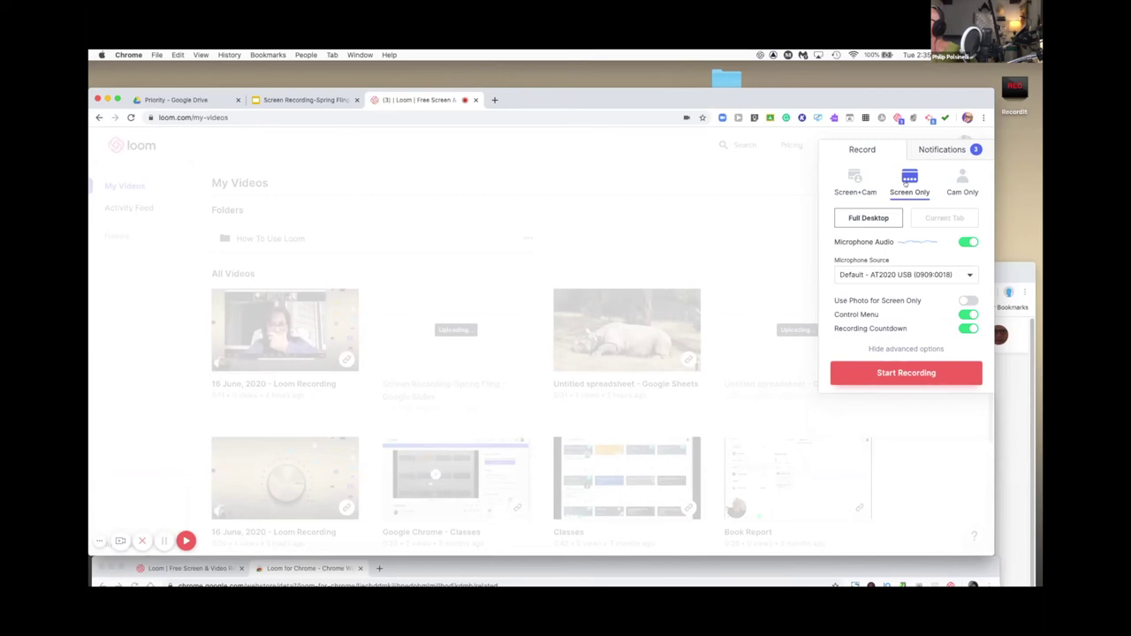
{"action": "left_click_drag", "start_coordinate": [879, 97], "coordinate": [904, 94]}
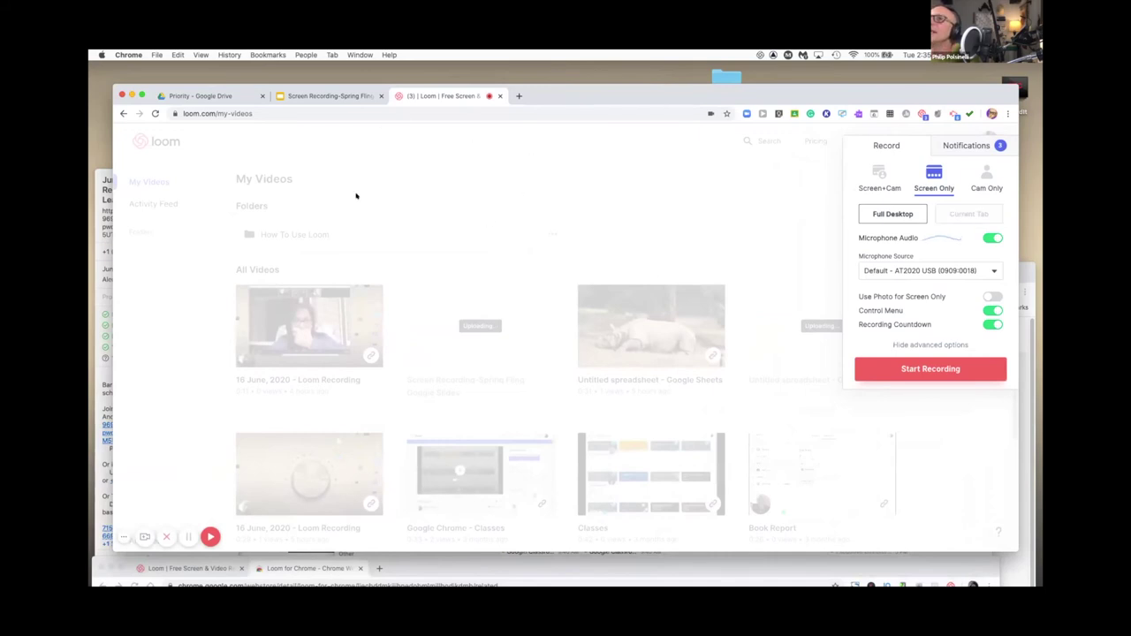
{"action": "left_click", "coordinate": [322, 97]}
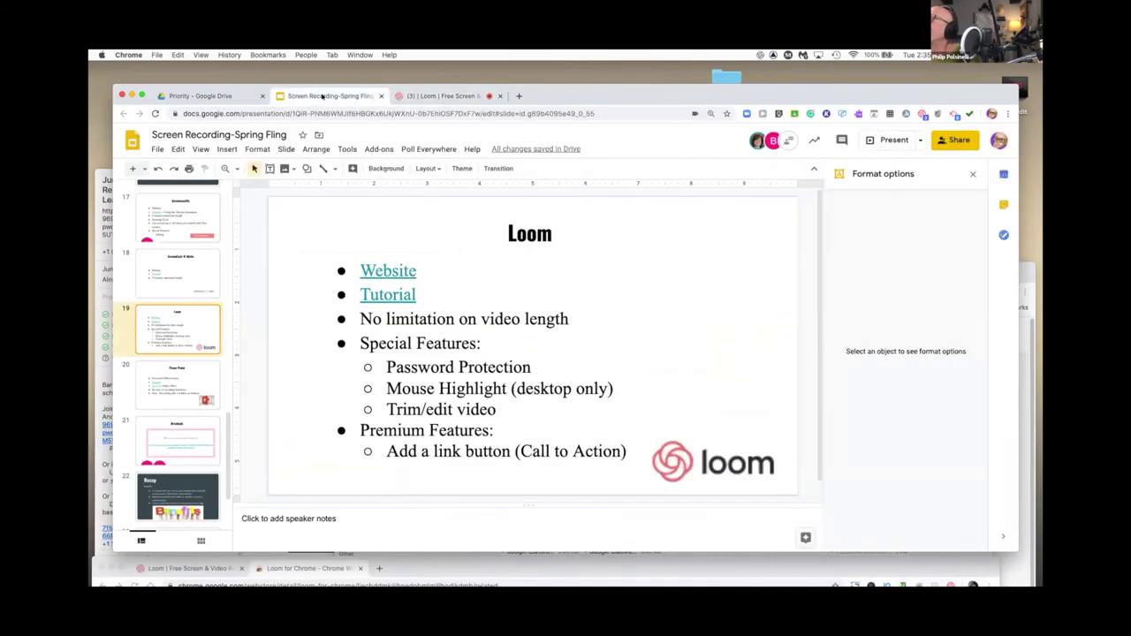
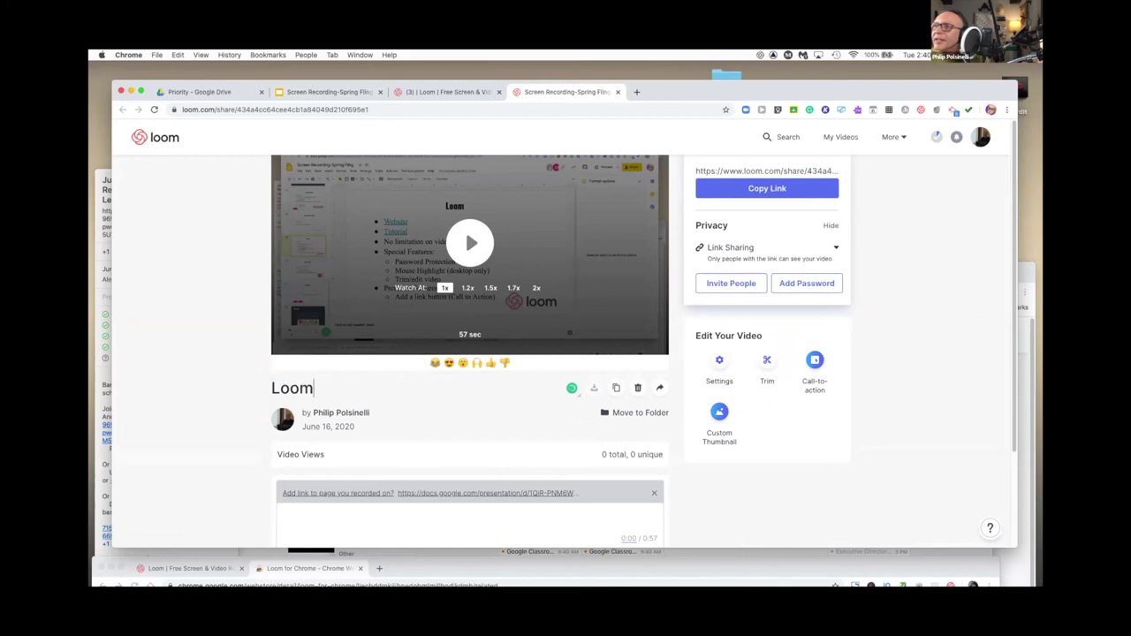
Rename the recorded video as Loom Recording.
{"action": "type", "text": "cording"}
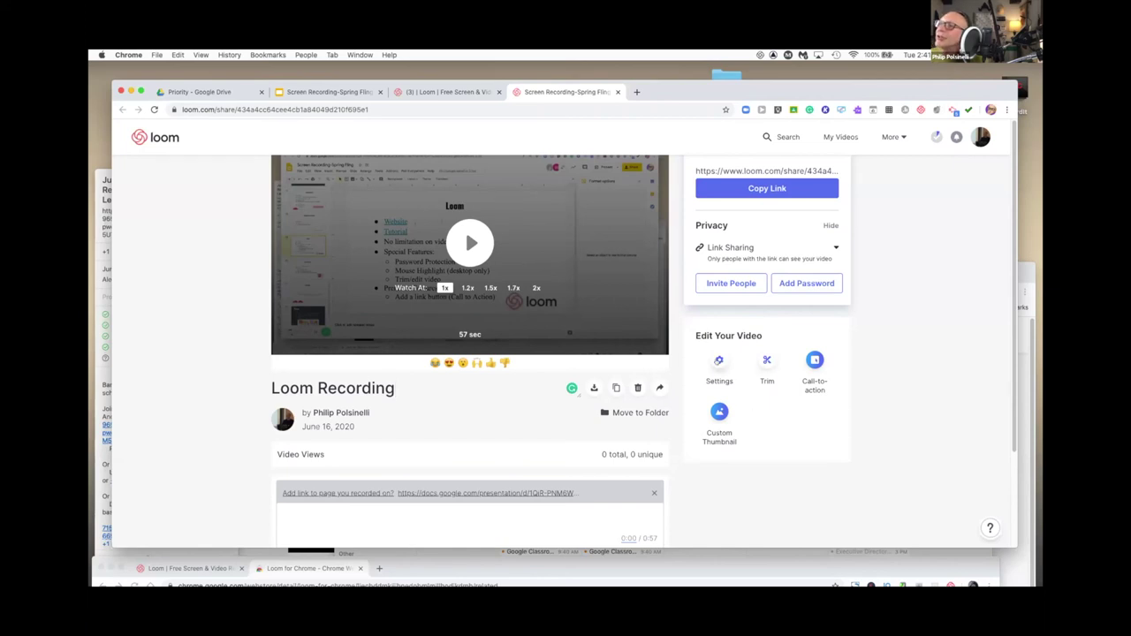
Turn off comment email notifications in the video's settings, keep comments and viewer downloads enabled, and save.
{"action": "left_click", "coordinate": [718, 361]}
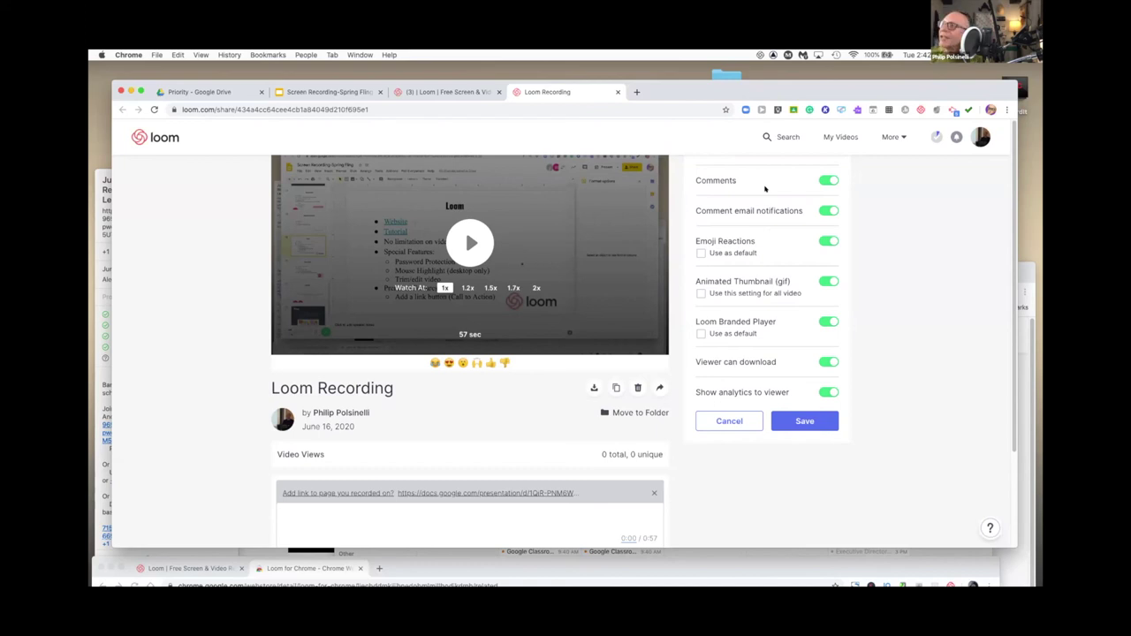
{"action": "left_click", "coordinate": [821, 179]}
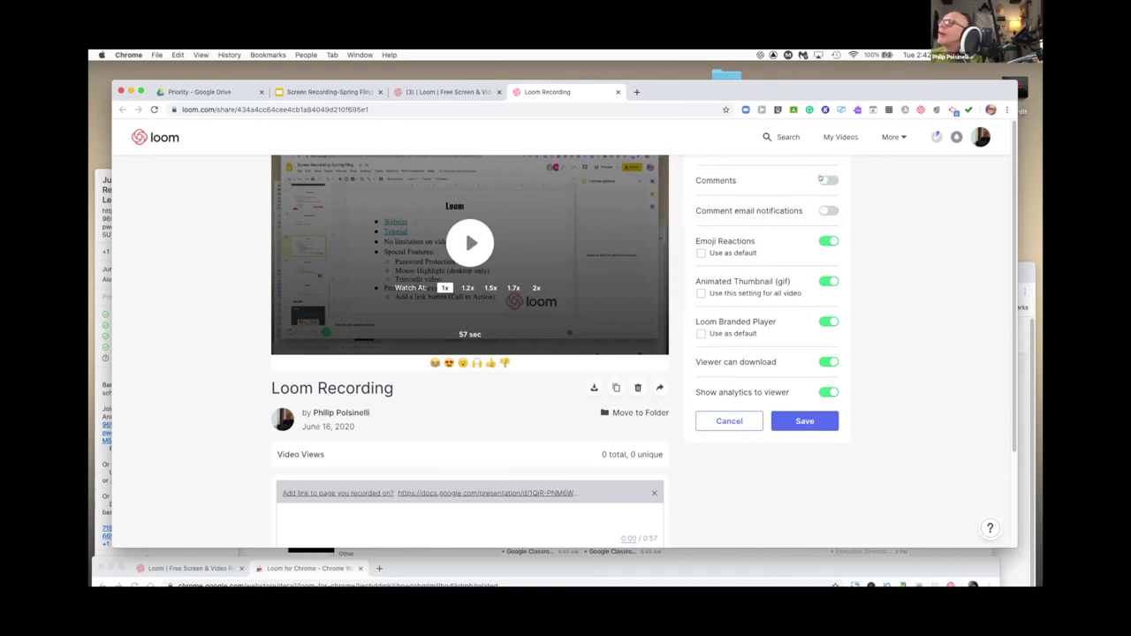
{"action": "left_click", "coordinate": [827, 180]}
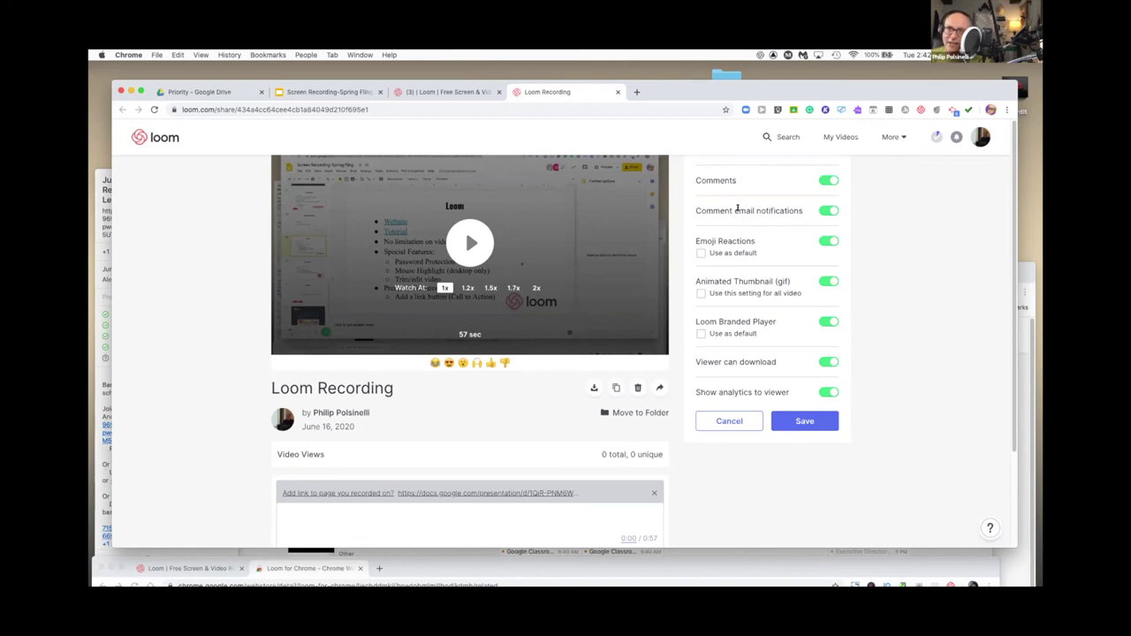
{"action": "left_click", "coordinate": [824, 210]}
{"action": "left_click", "coordinate": [824, 211]}
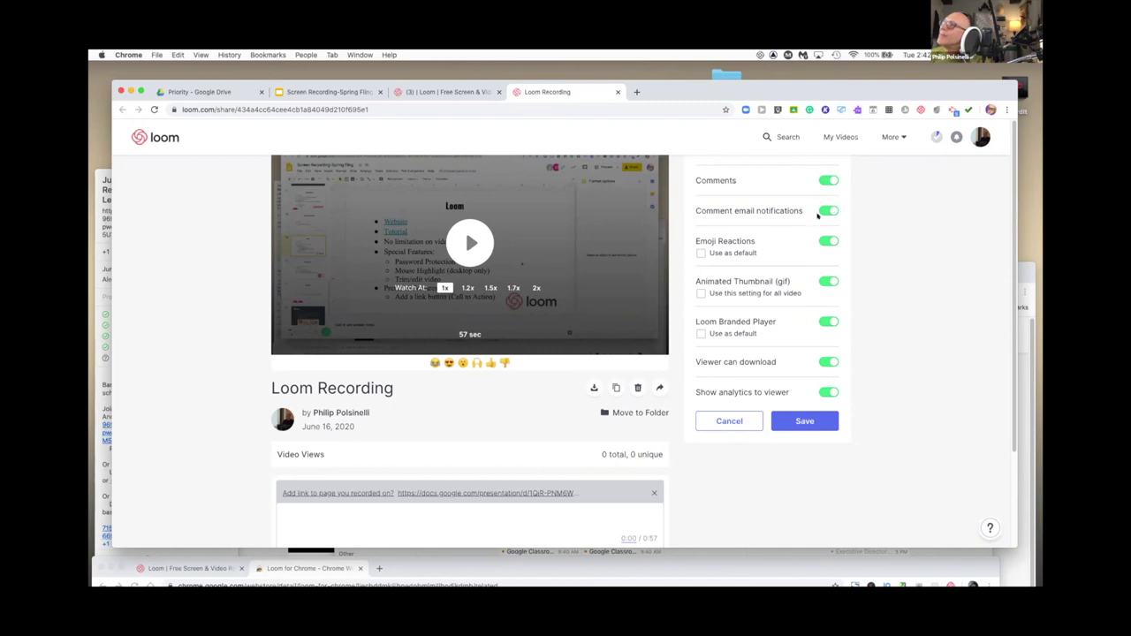
{"action": "left_click", "coordinate": [819, 213]}
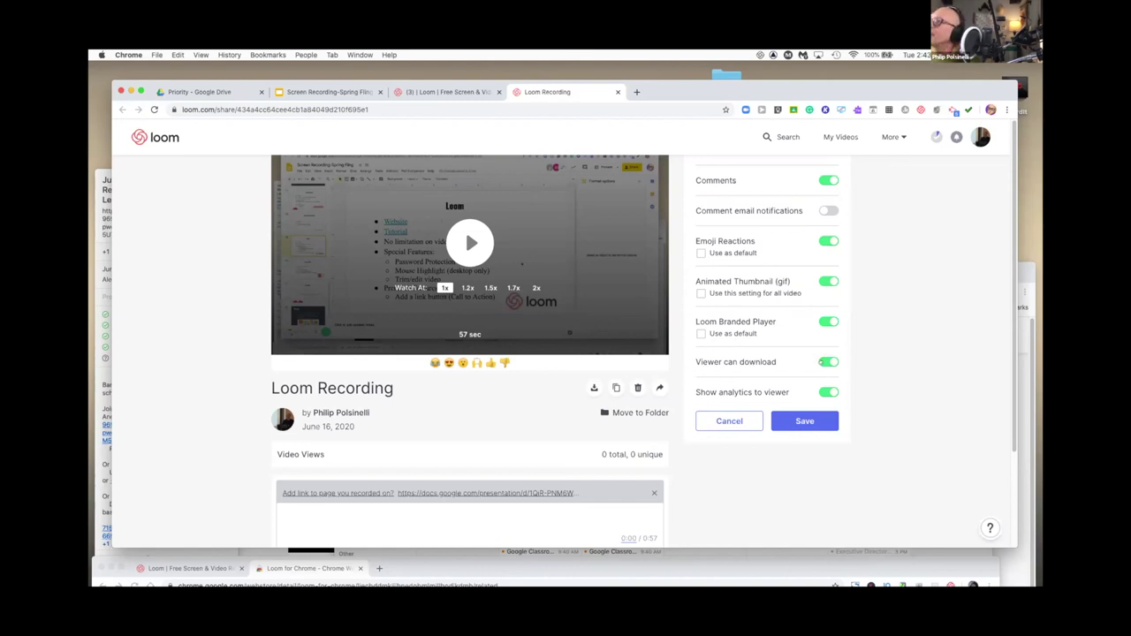
{"action": "left_click", "coordinate": [828, 361]}
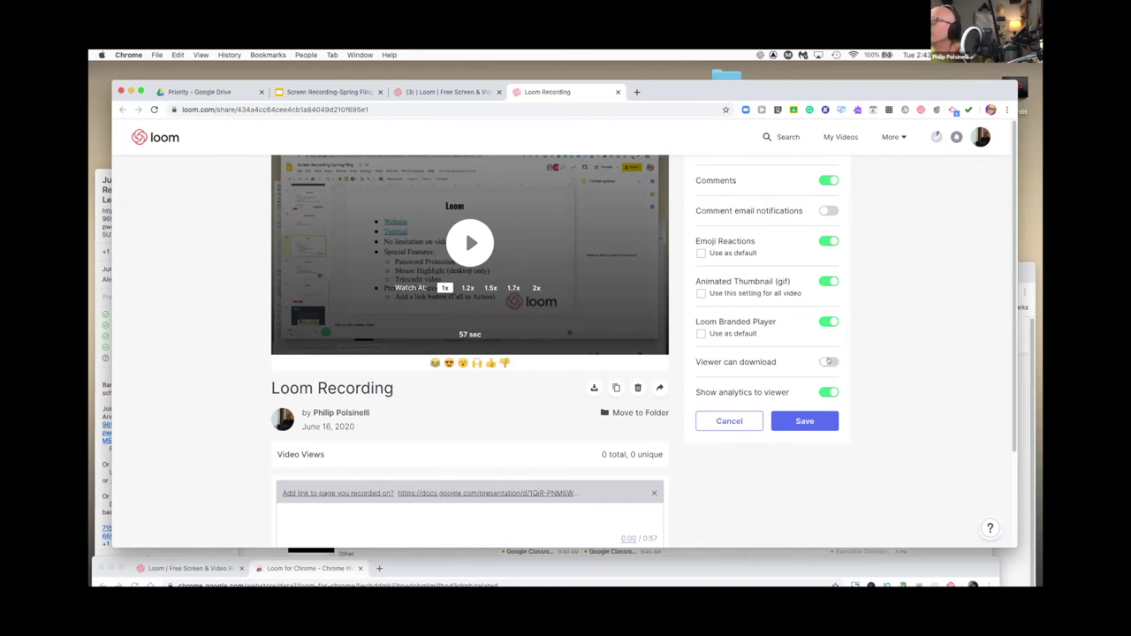
{"action": "left_click", "coordinate": [829, 361]}
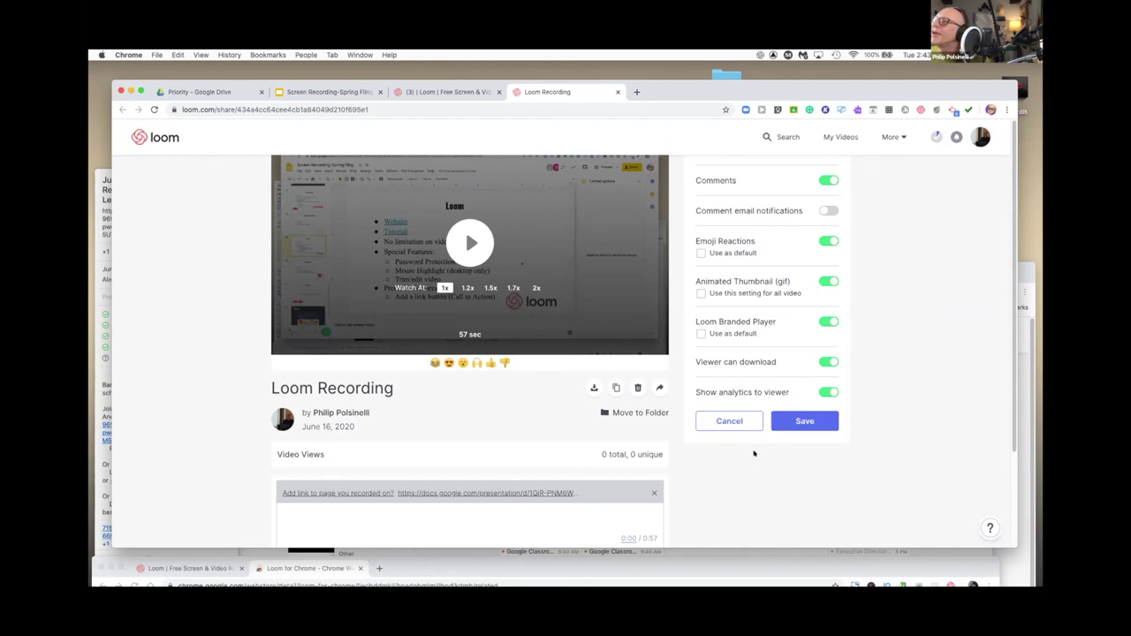
{"action": "scroll", "coordinate": [756, 456], "scroll_direction": "down", "scroll_amount": 3}
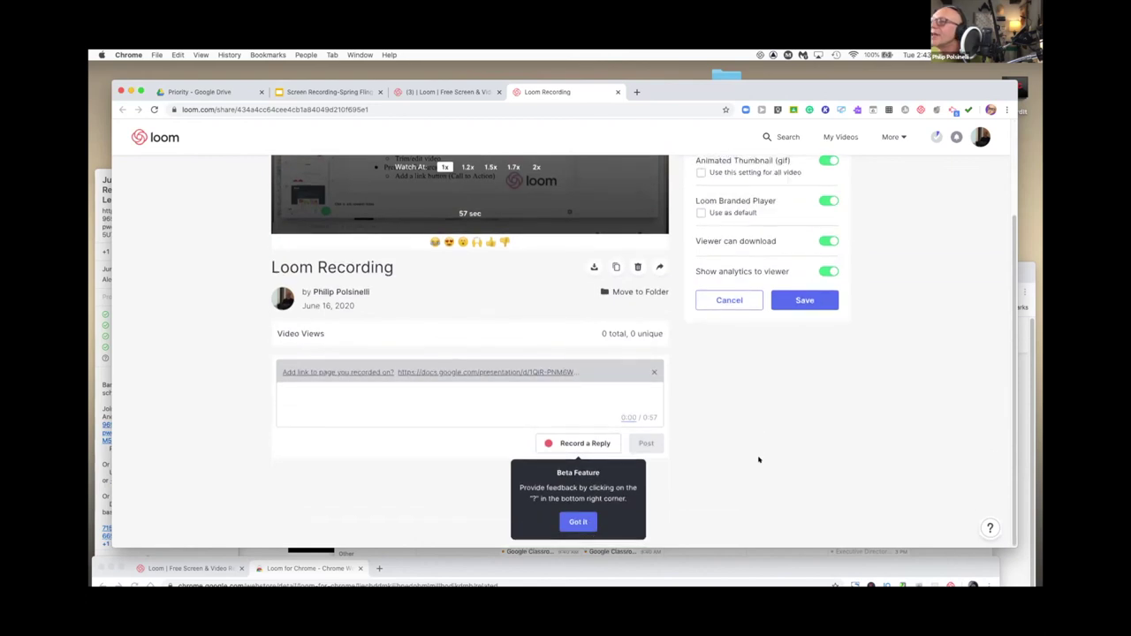
{"action": "scroll", "coordinate": [758, 459], "scroll_direction": "up", "scroll_amount": 3}
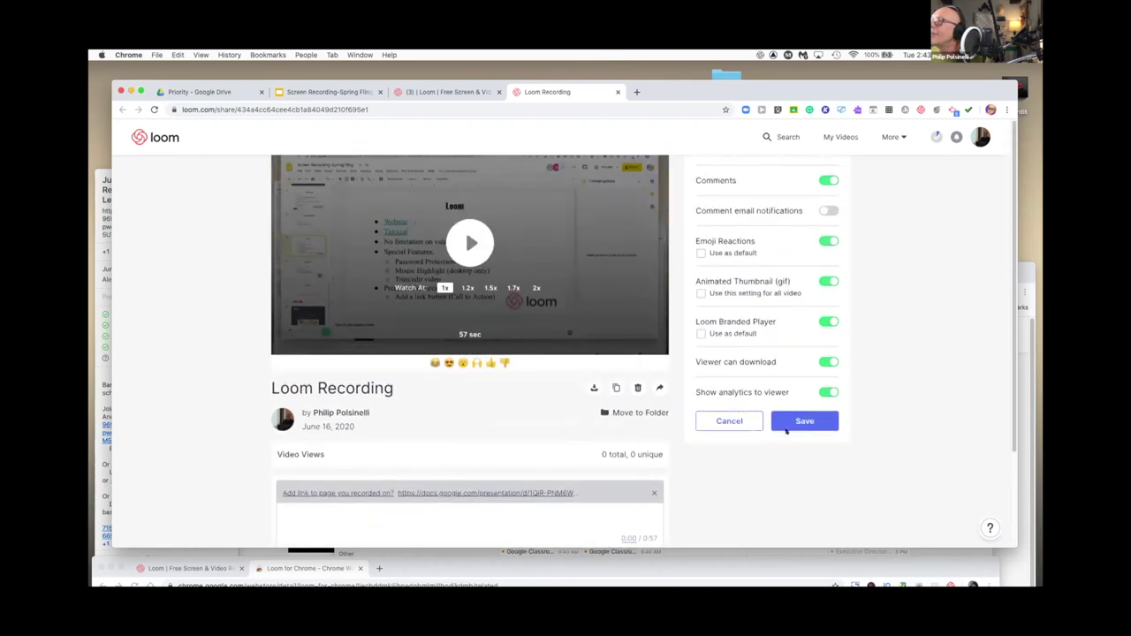
{"action": "left_click", "coordinate": [803, 422]}
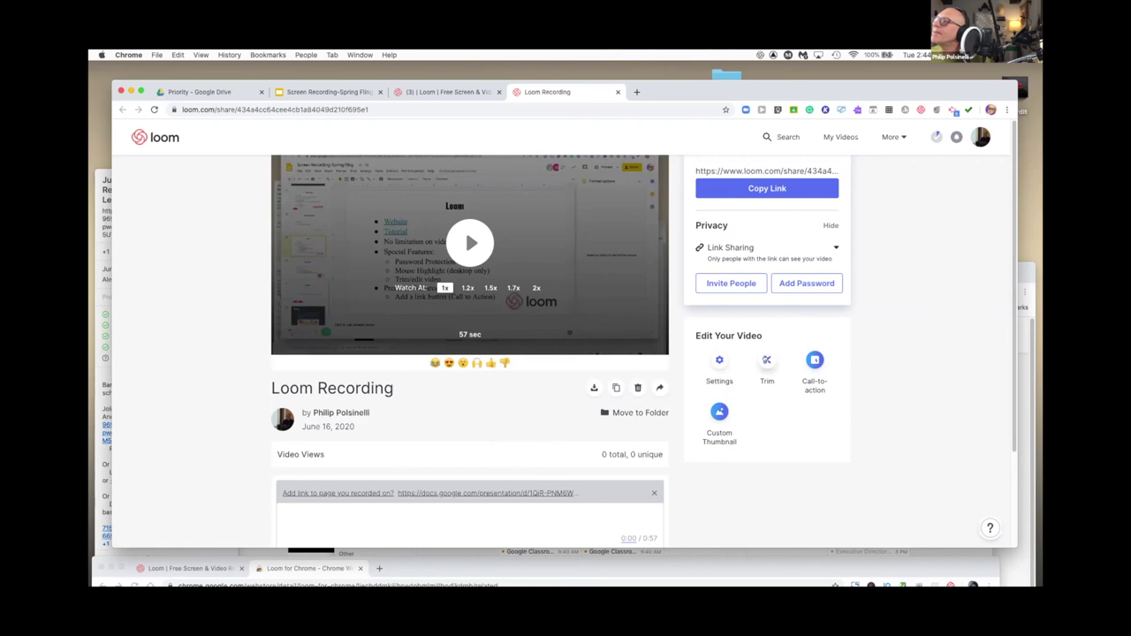
Try marking the section from 0:20.1 to 0:26.6 for trimming, then cancel the trim and return to the video.
{"action": "left_click", "coordinate": [767, 360]}
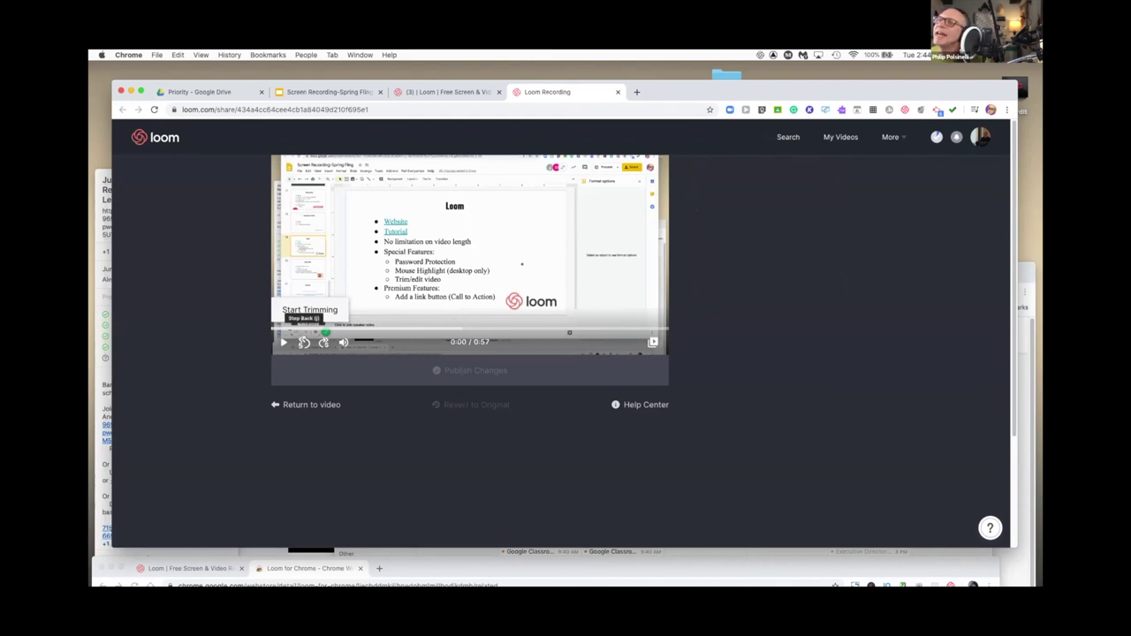
{"action": "left_click", "coordinate": [308, 306]}
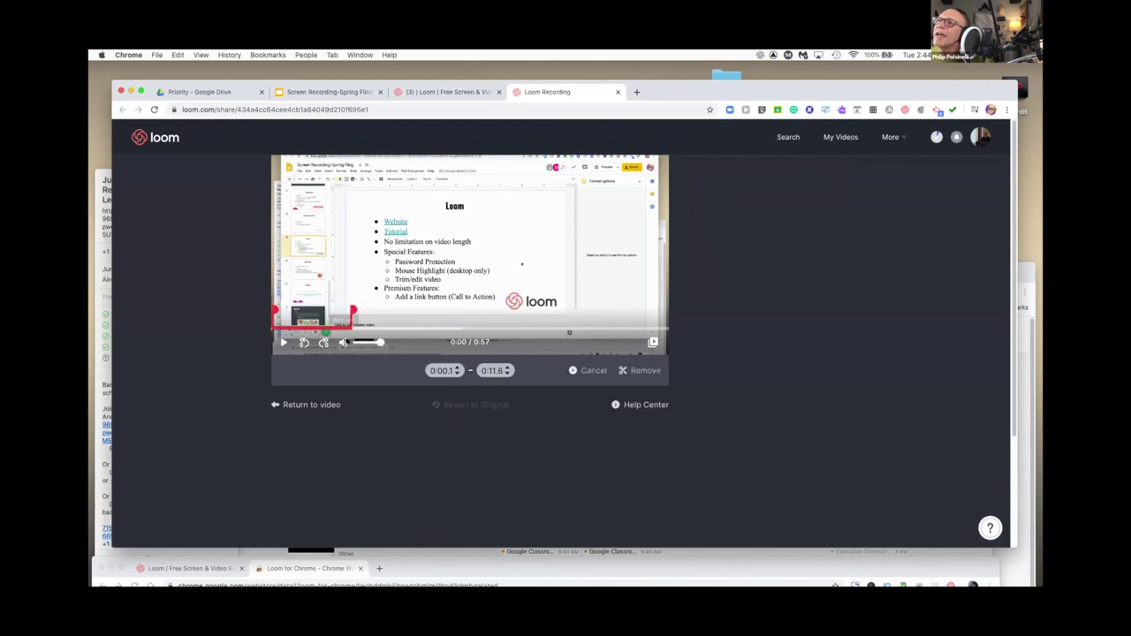
{"action": "left_click_drag", "start_coordinate": [350, 304], "coordinate": [306, 307]}
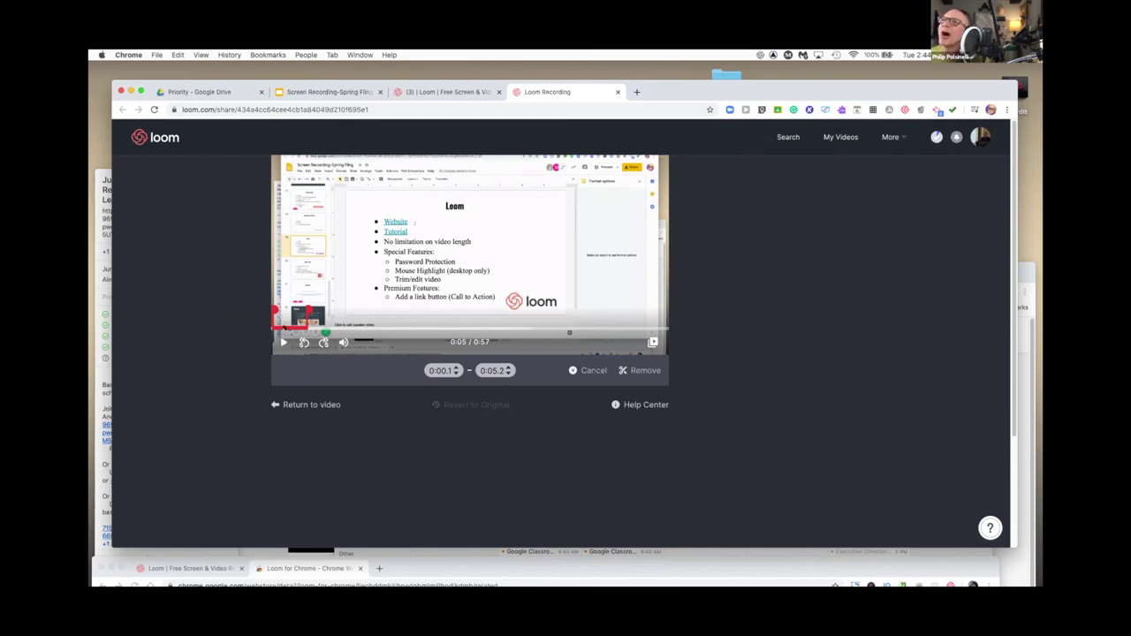
{"action": "left_click_drag", "start_coordinate": [311, 309], "coordinate": [448, 309]}
{"action": "left_click_drag", "start_coordinate": [268, 306], "coordinate": [406, 310]}
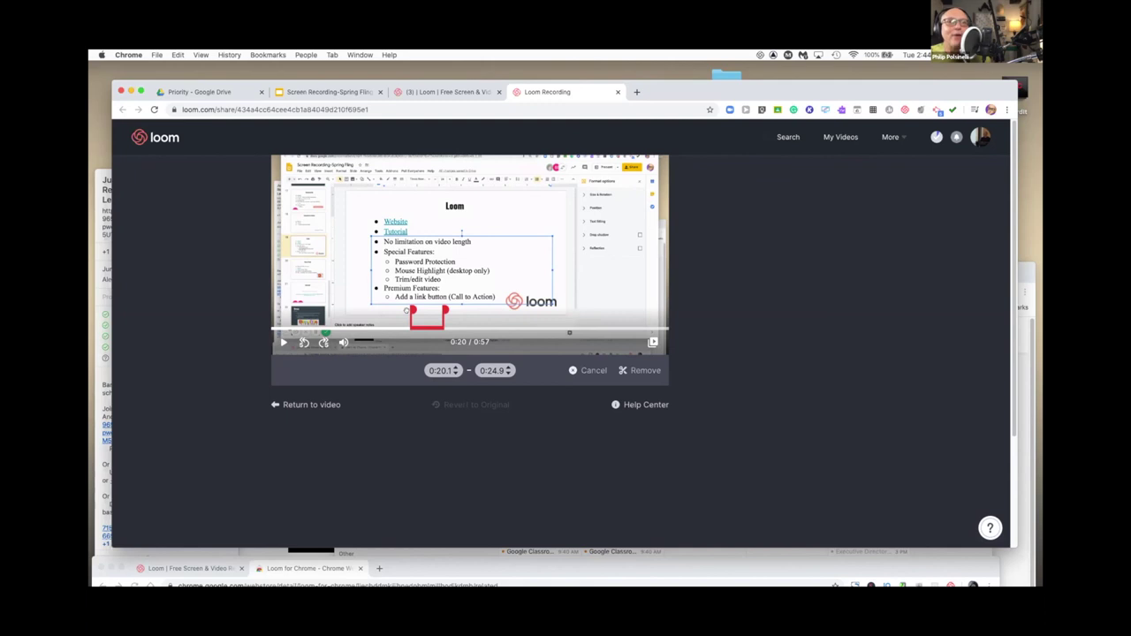
{"action": "left_click_drag", "start_coordinate": [444, 309], "coordinate": [460, 309]}
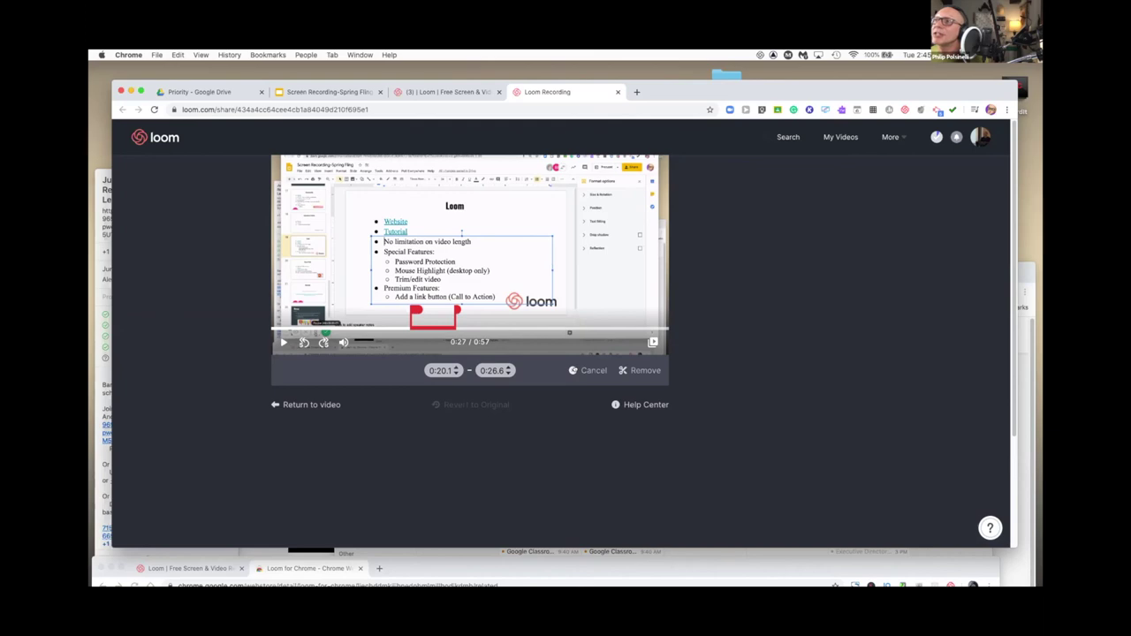
{"action": "left_click", "coordinate": [576, 371]}
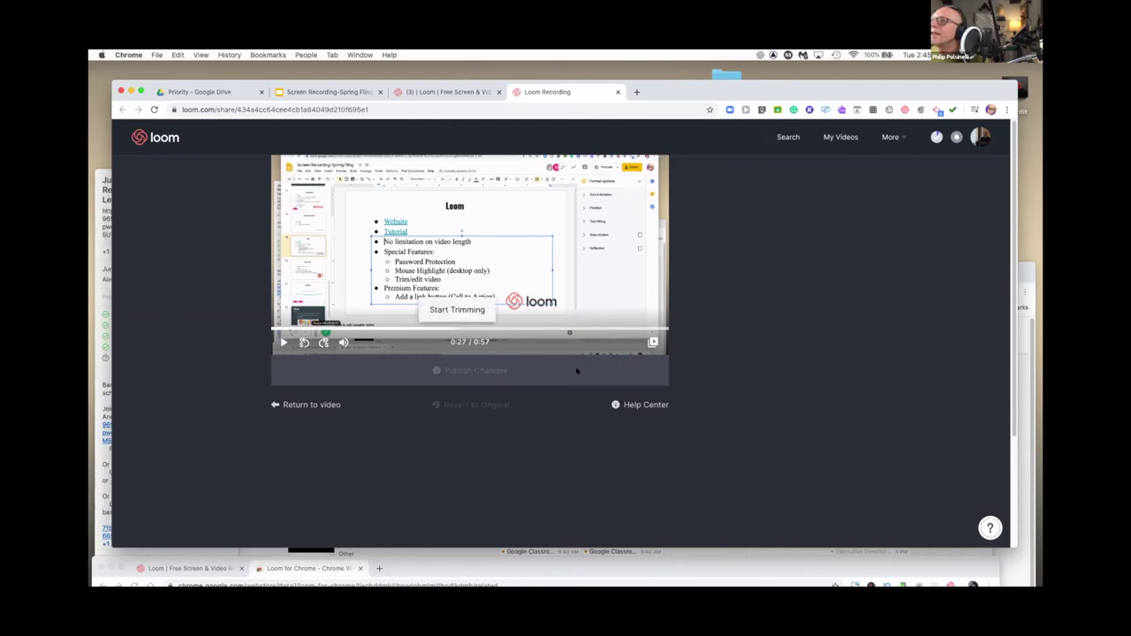
{"action": "left_click", "coordinate": [296, 405]}
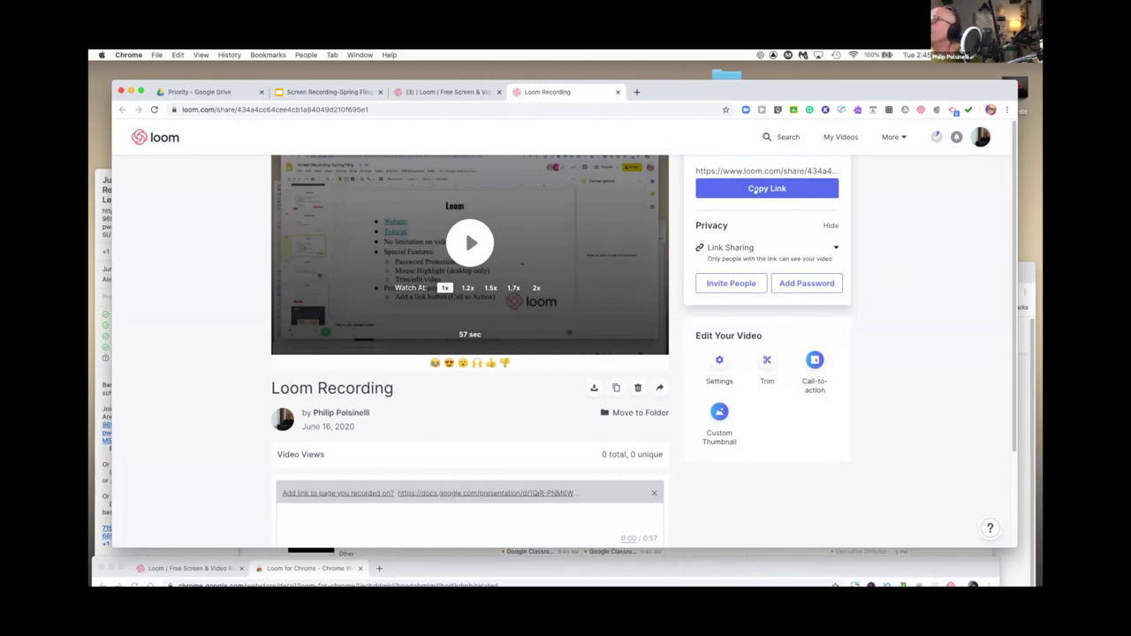
Review the video's share link and its privacy options, keeping Link Sharing selected.
{"action": "left_click_drag", "start_coordinate": [696, 169], "coordinate": [871, 176]}
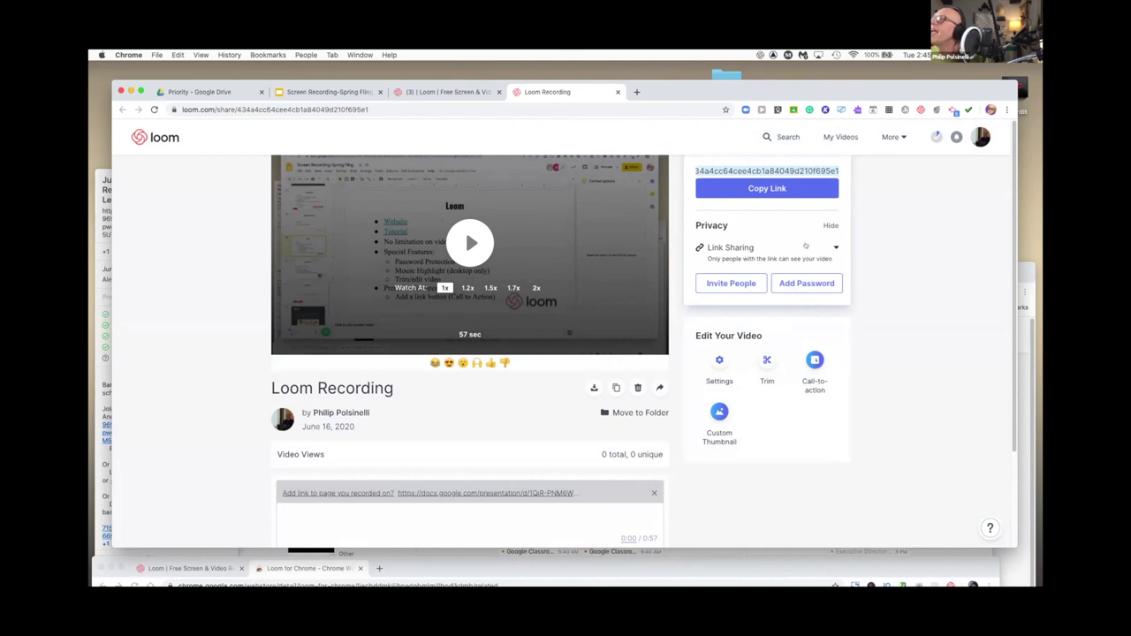
{"action": "left_click", "coordinate": [762, 228]}
{"action": "left_click", "coordinate": [828, 247]}
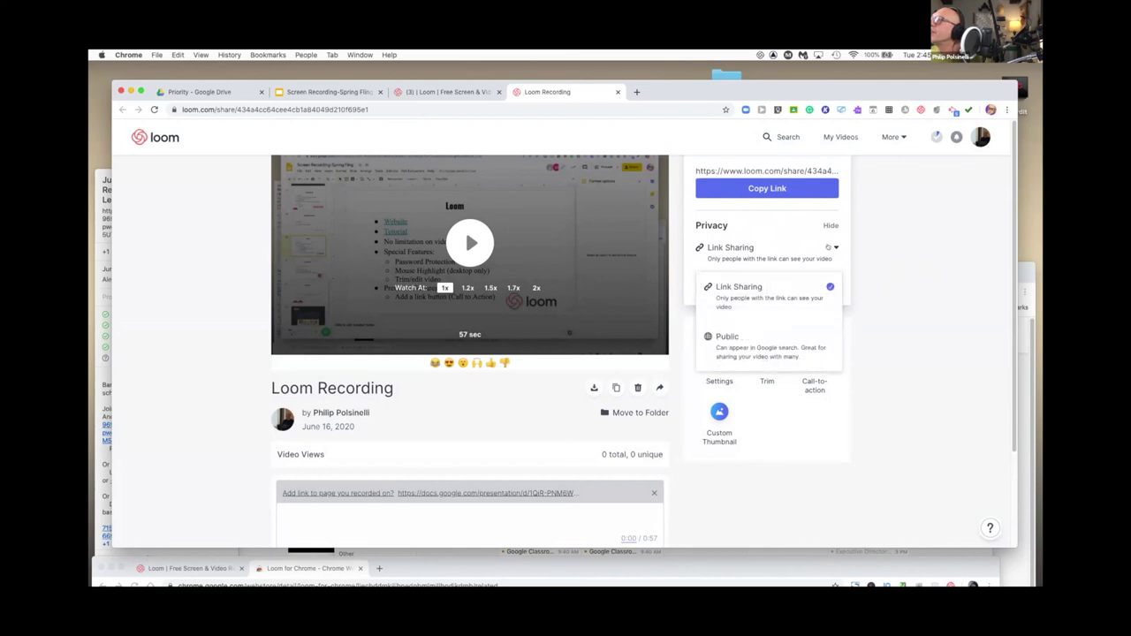
{"action": "left_click", "coordinate": [761, 277]}
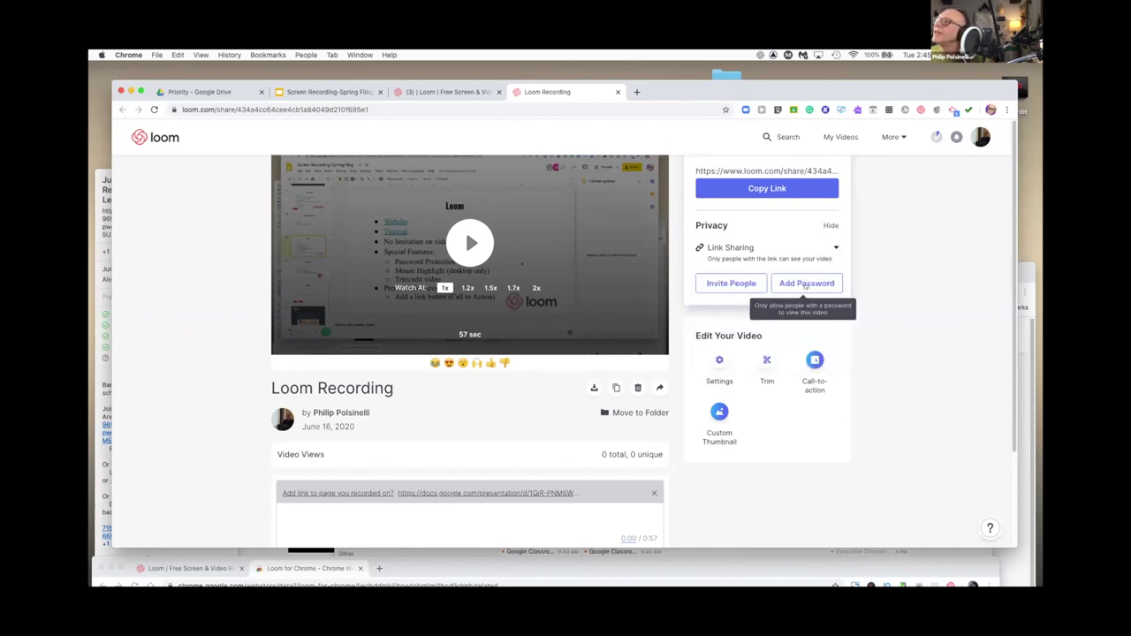
Protect the video with a password by entering a new password, confirming it and saving.
{"action": "left_click", "coordinate": [805, 284]}
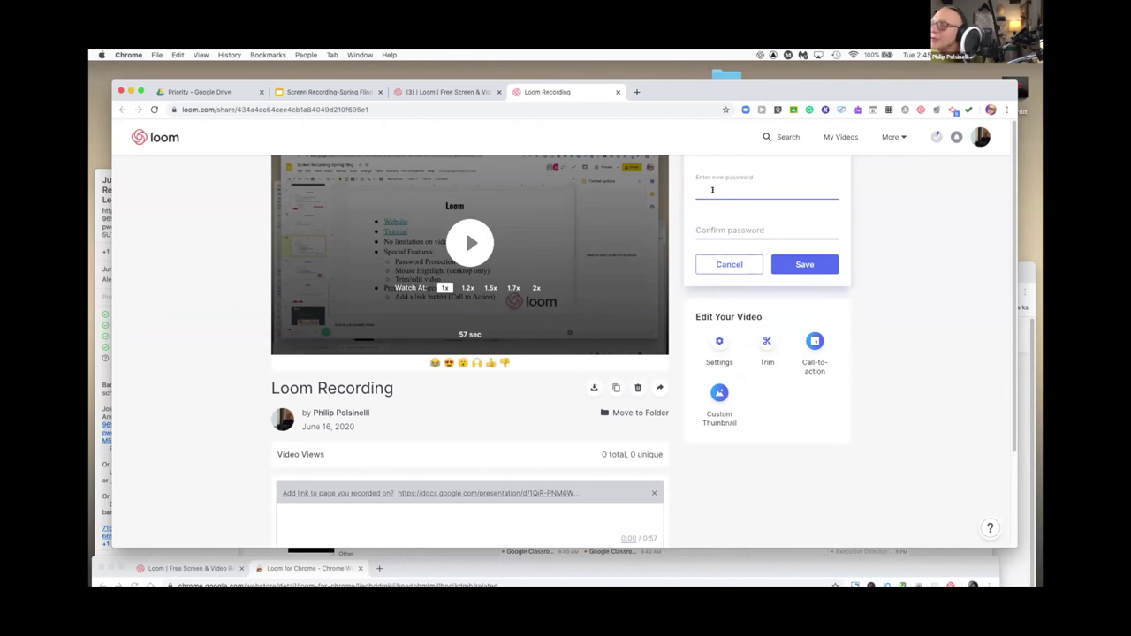
{"action": "type", "text": "••"}
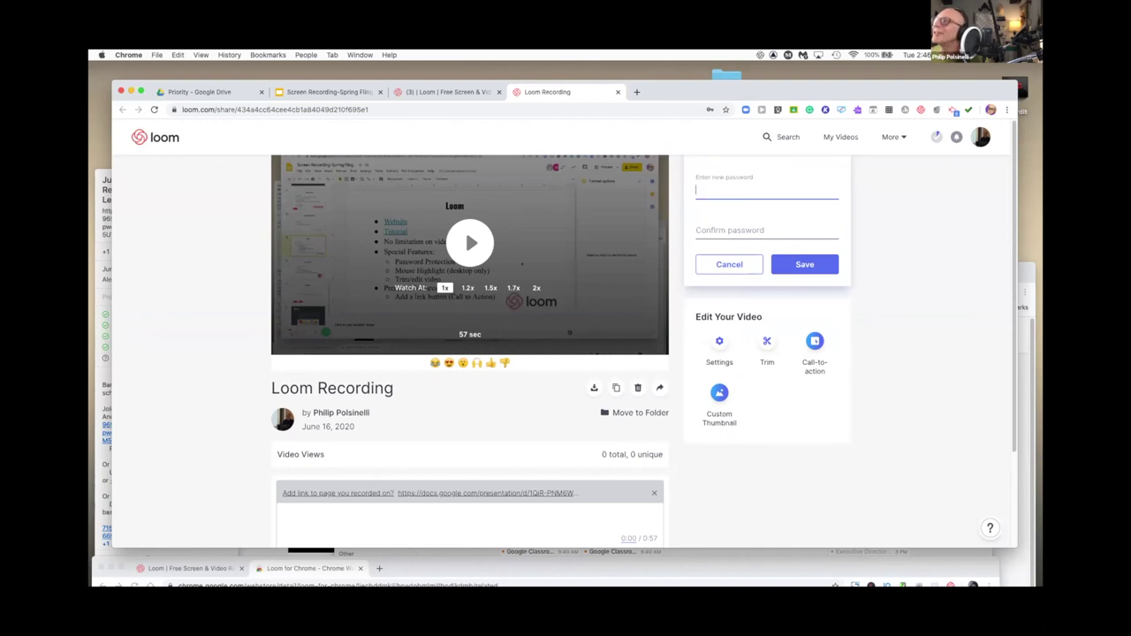
{"action": "type", "text": "•••"}
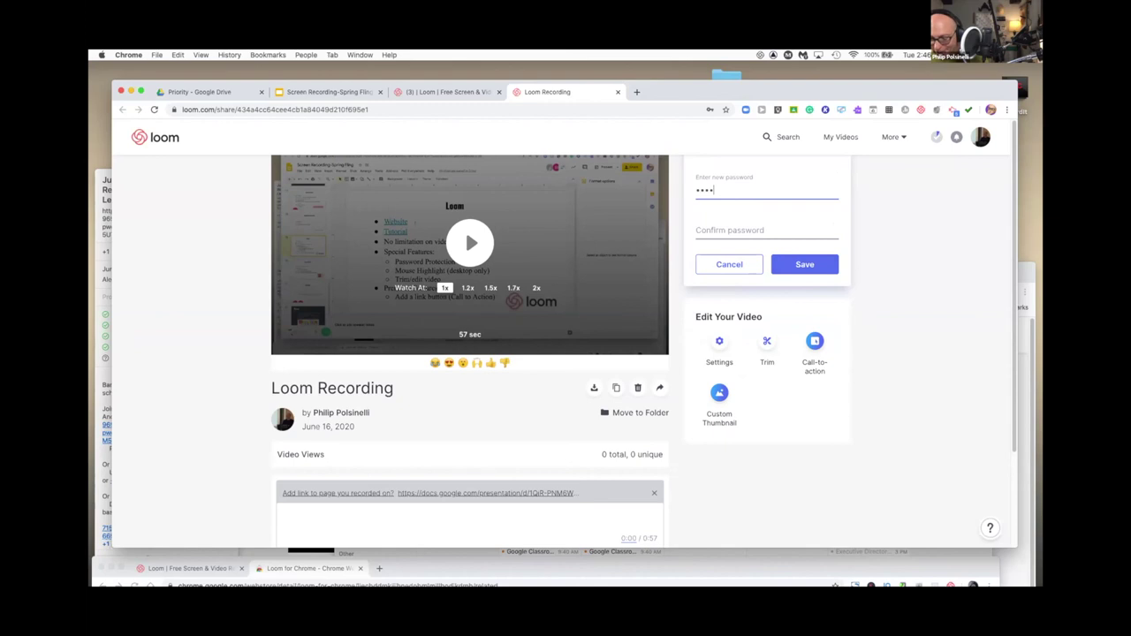
{"action": "left_click", "coordinate": [702, 229]}
{"action": "type", "text": "•"}
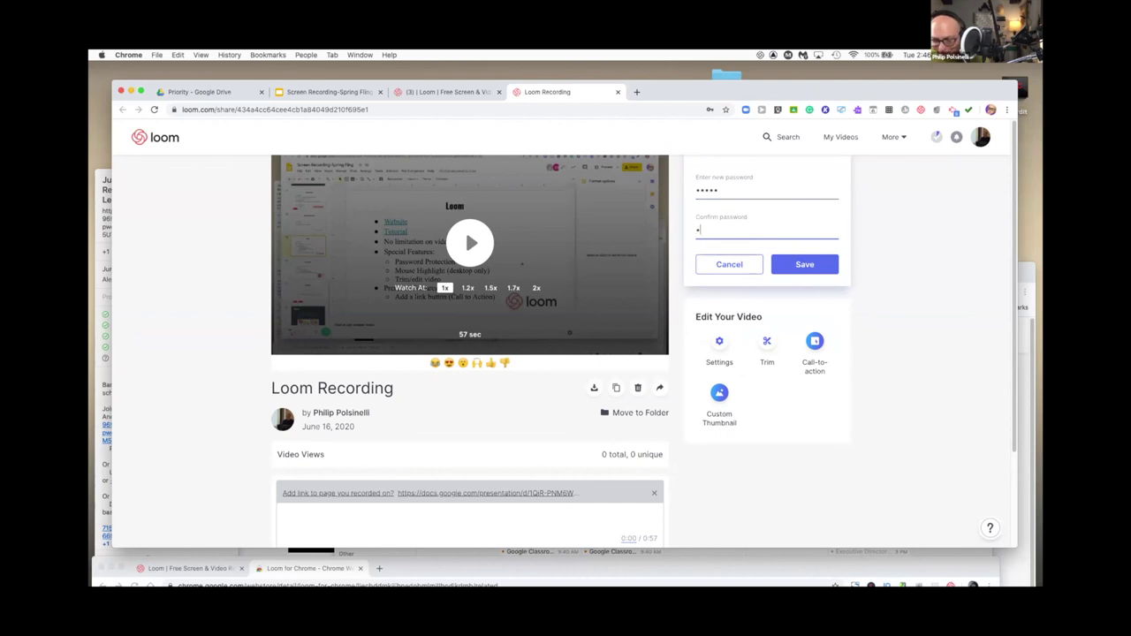
{"action": "type", "text": "••••"}
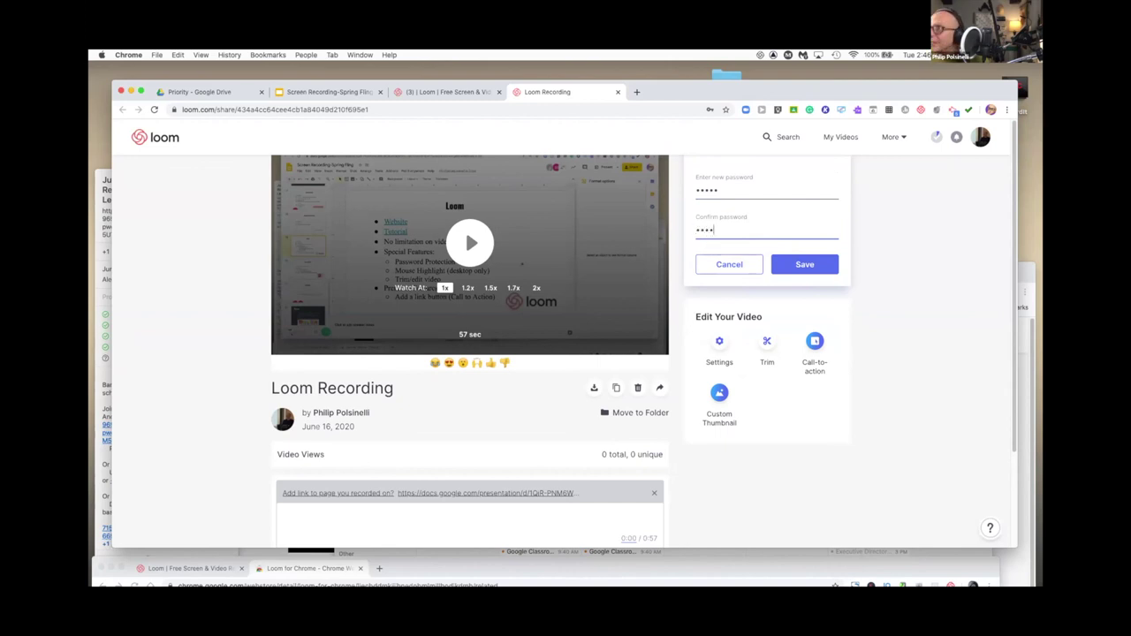
{"action": "left_click", "coordinate": [804, 265]}
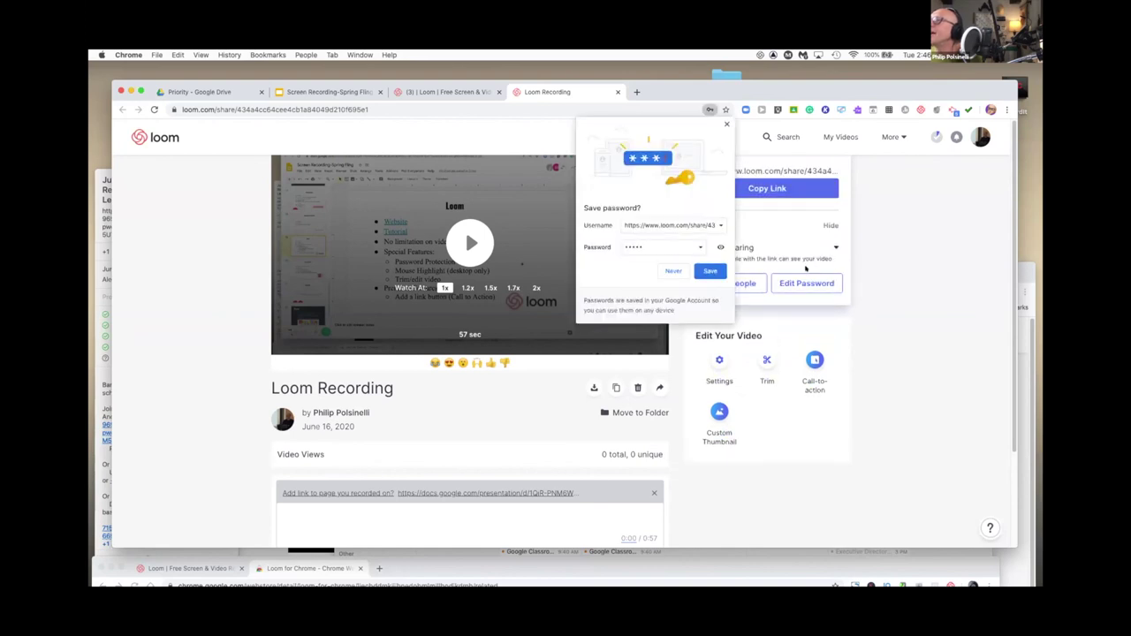